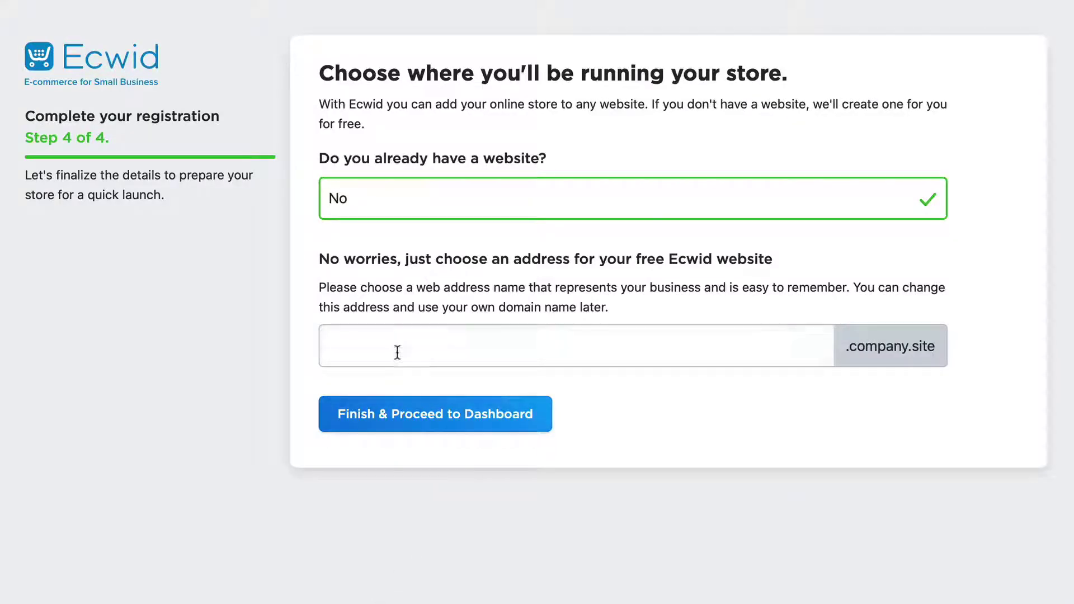
# - Choose mytrainingsite as the address of the free company.site website
pyautogui.click(397, 352)
pyautogui.write('mytrainingsite')
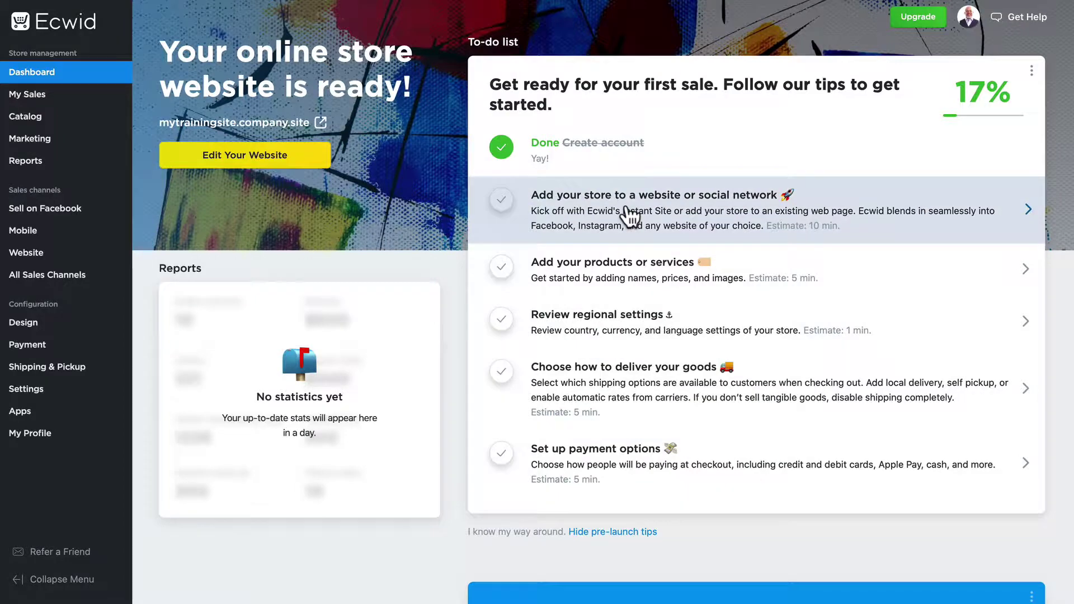
# - Open the task for adding the store to a website or social network and look through all available sales channels
pyautogui.click(627, 212)
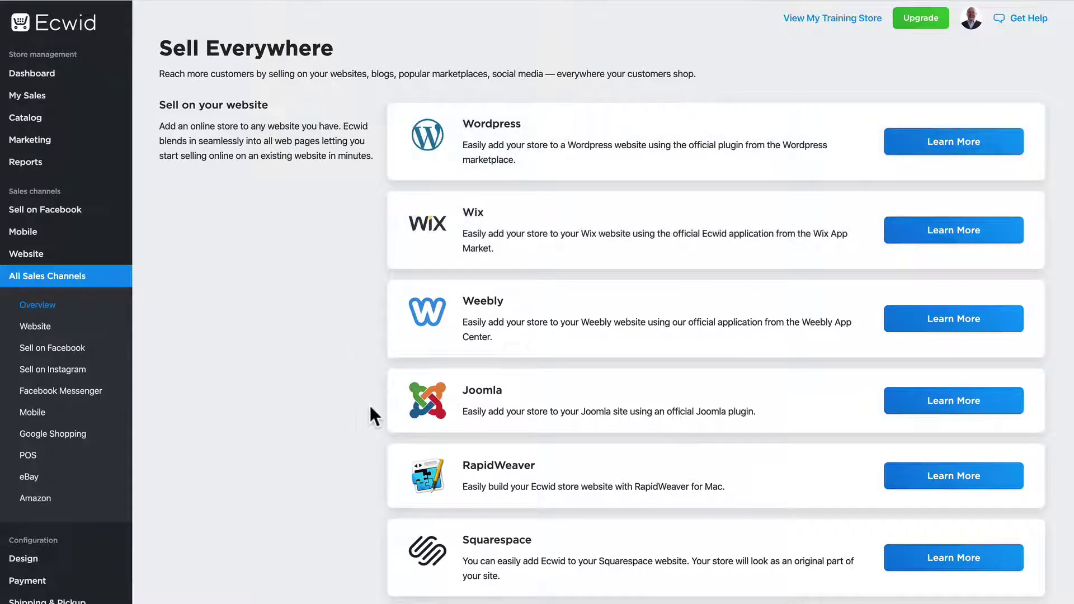
pyautogui.scroll(-5, 359, 418)
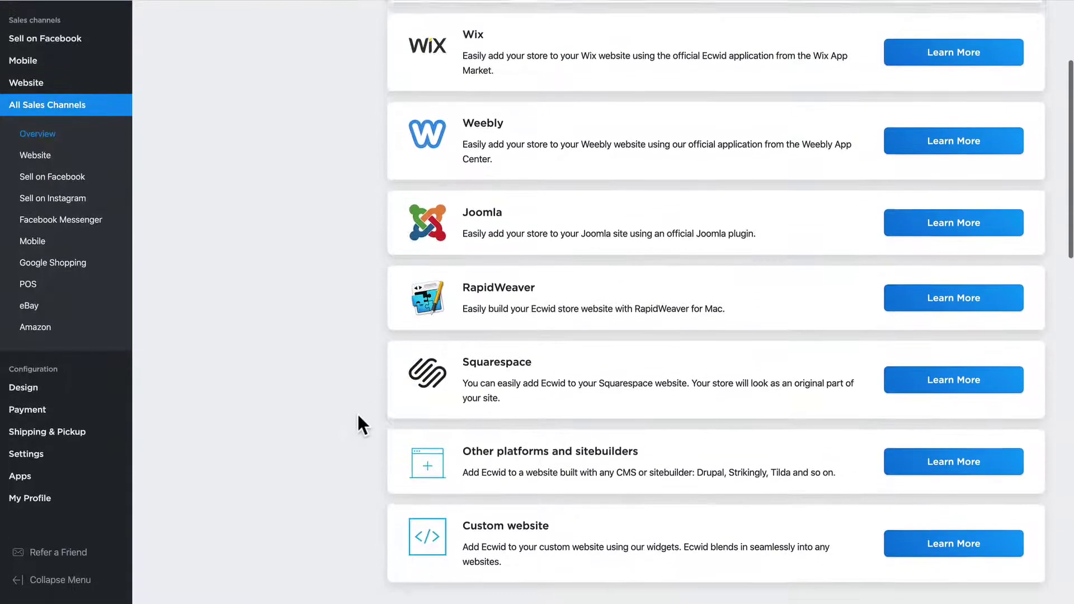
pyautogui.scroll(-5, 358, 417)
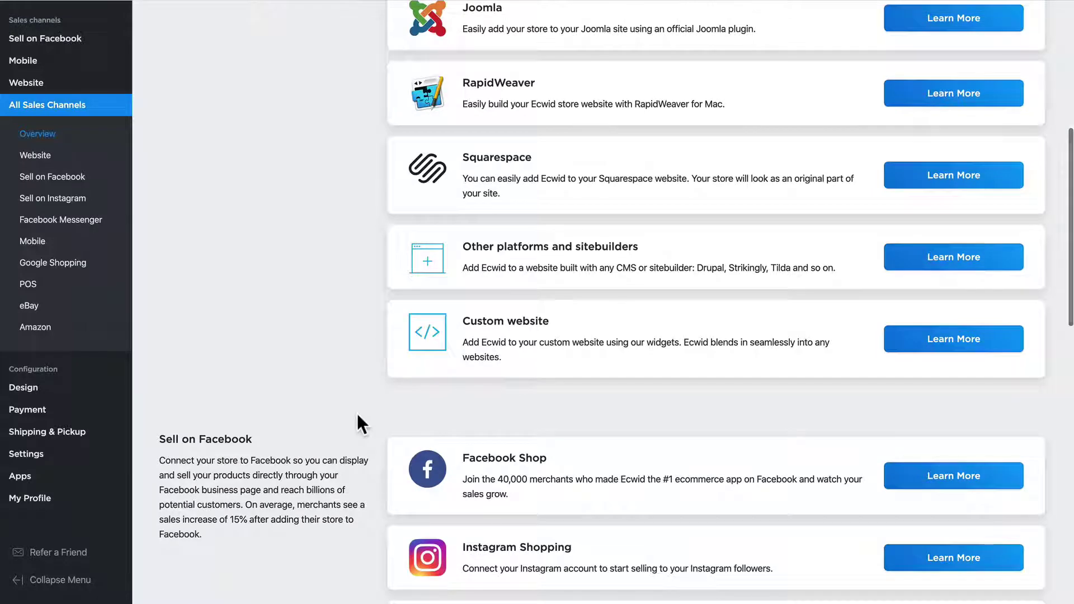
pyautogui.scroll(-5, 358, 415)
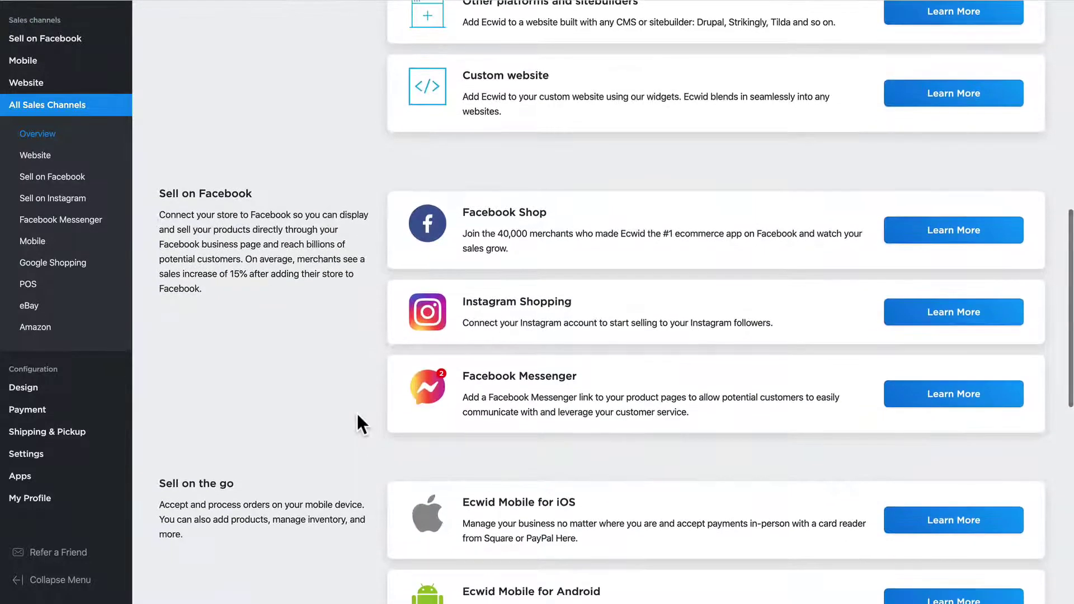
pyautogui.scroll(-10, 358, 415)
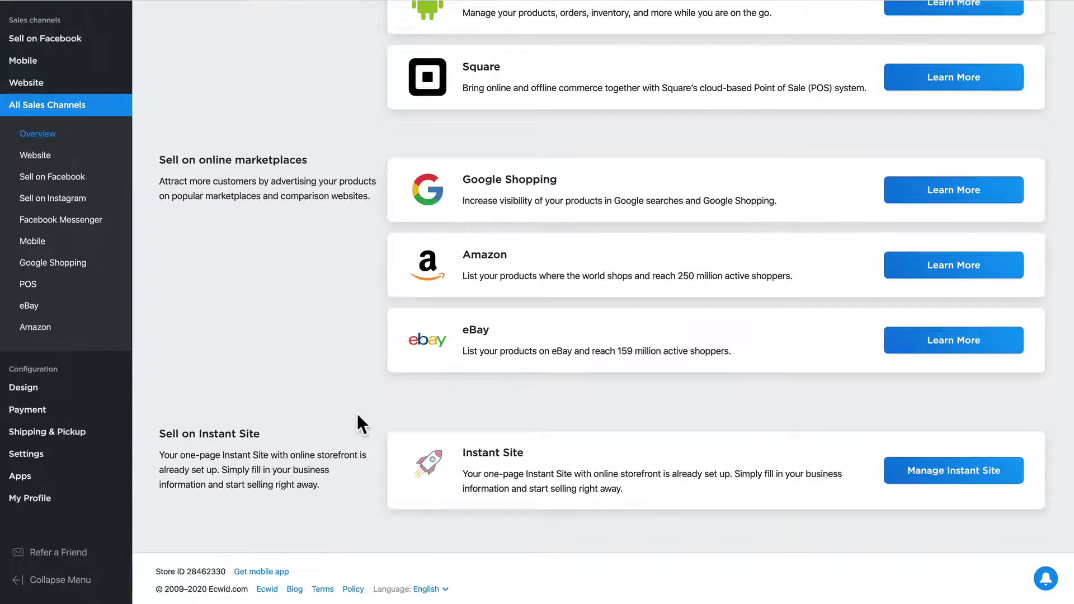
pyautogui.scroll(15, 357, 414)
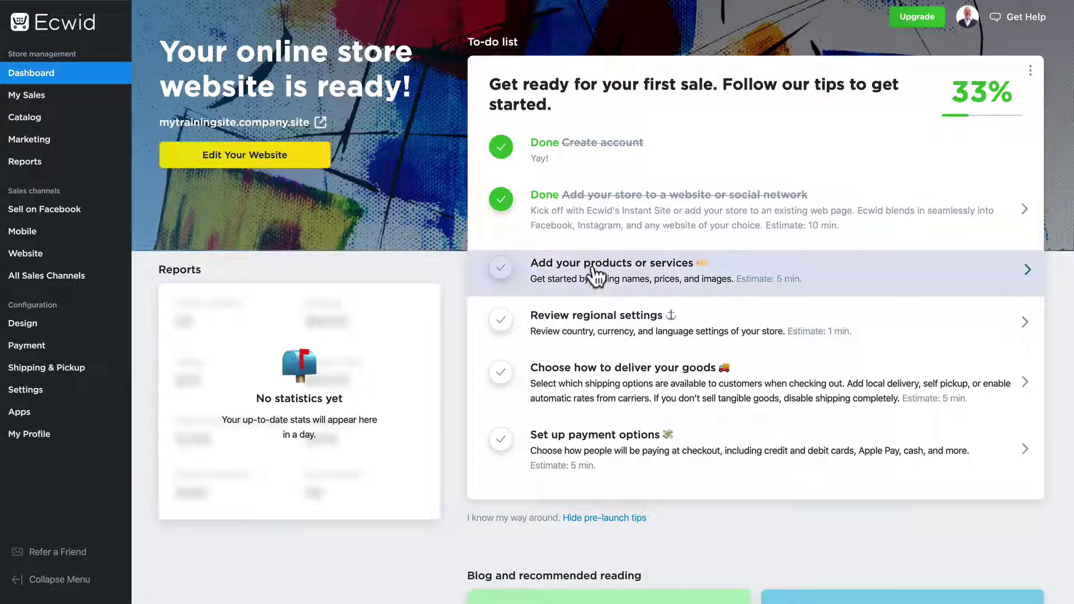
# - Open the products task, select all the sample products and look at the bulk update and import options
pyautogui.click(593, 277)
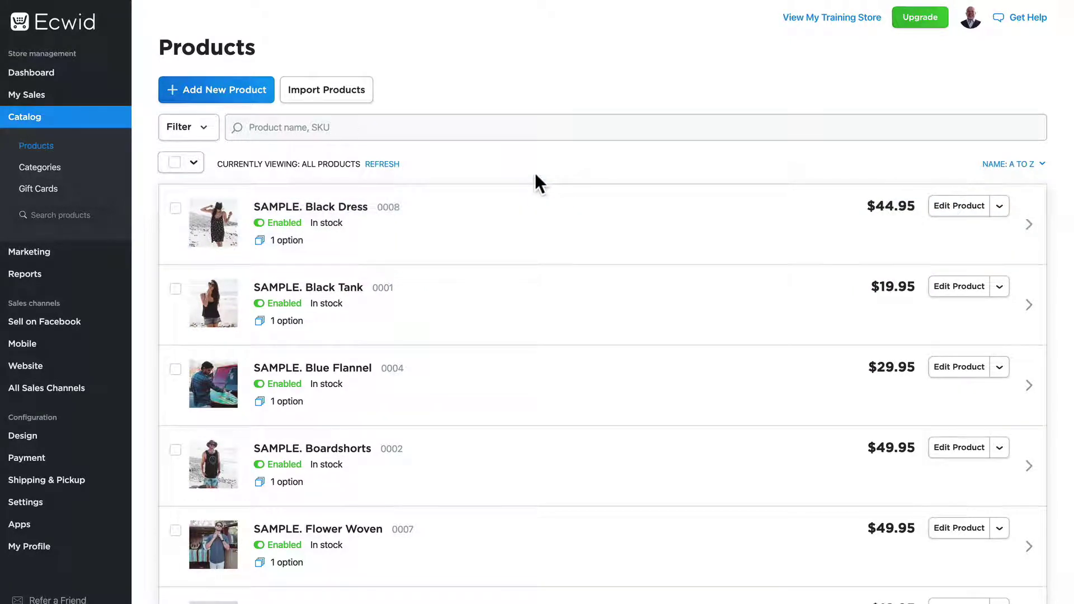
pyautogui.click(174, 162)
pyautogui.click(344, 162)
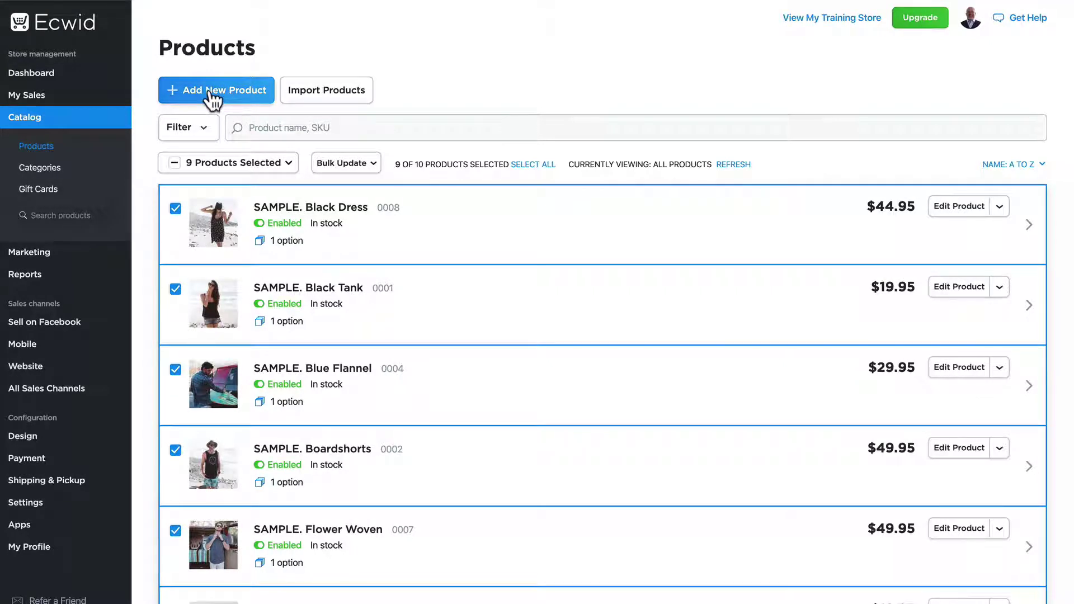
pyautogui.click(359, 92)
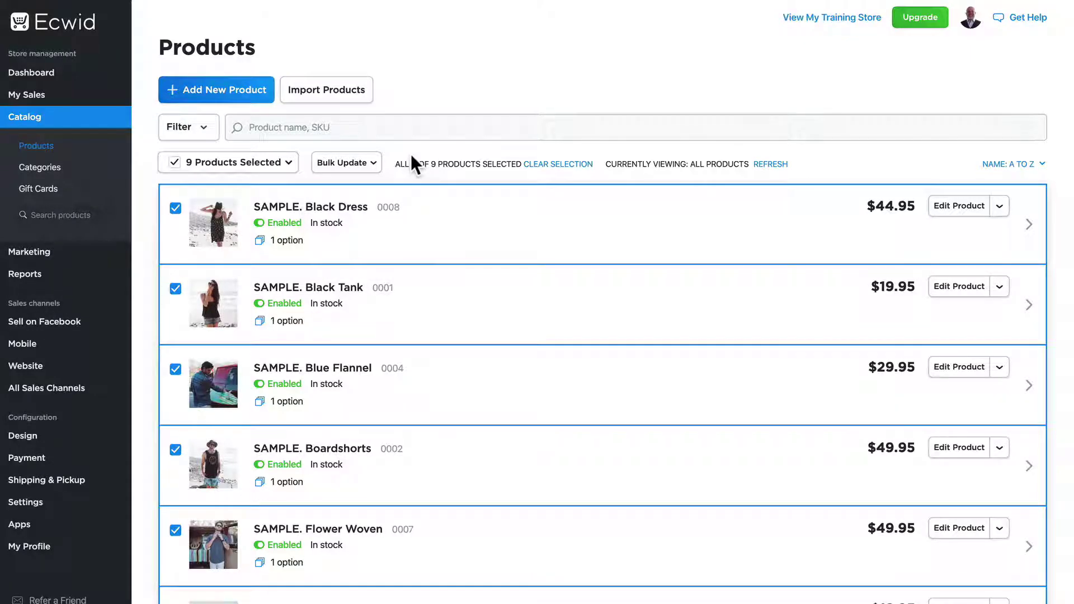
# - Add a new product named White Dress Shirt with SKU shirt-001 and a weight of .5 lbs
pyautogui.click(215, 92)
pyautogui.click(211, 272)
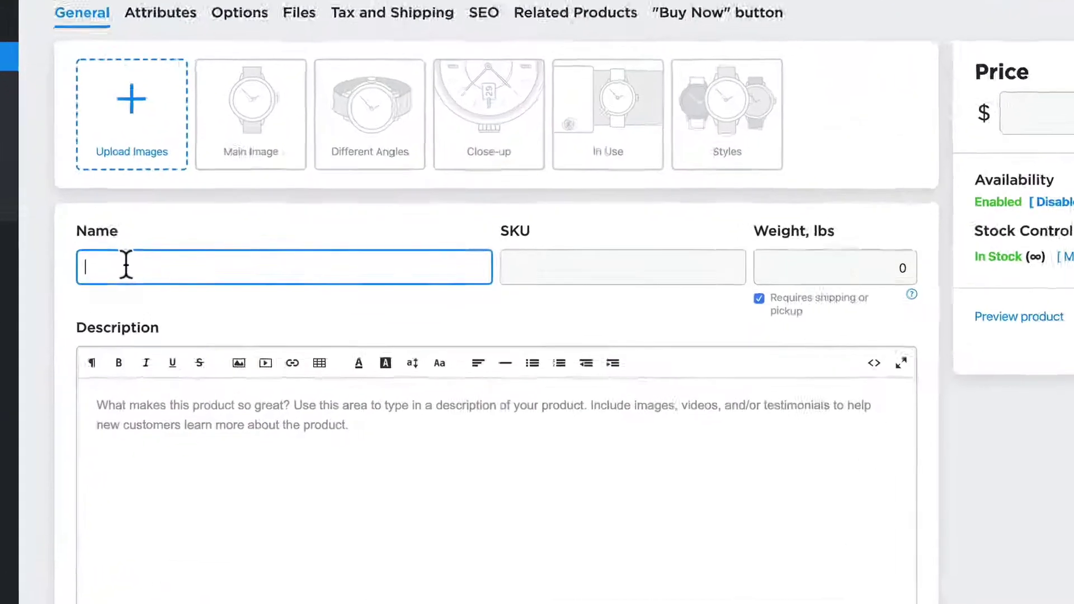
pyautogui.write('White Dress Shirt')
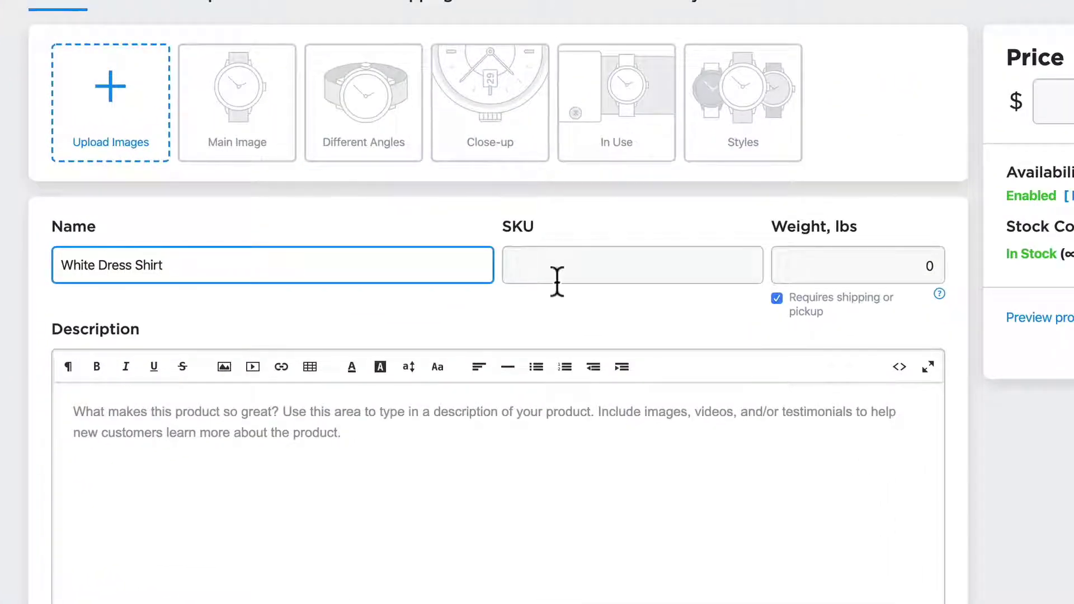
pyautogui.click(606, 267)
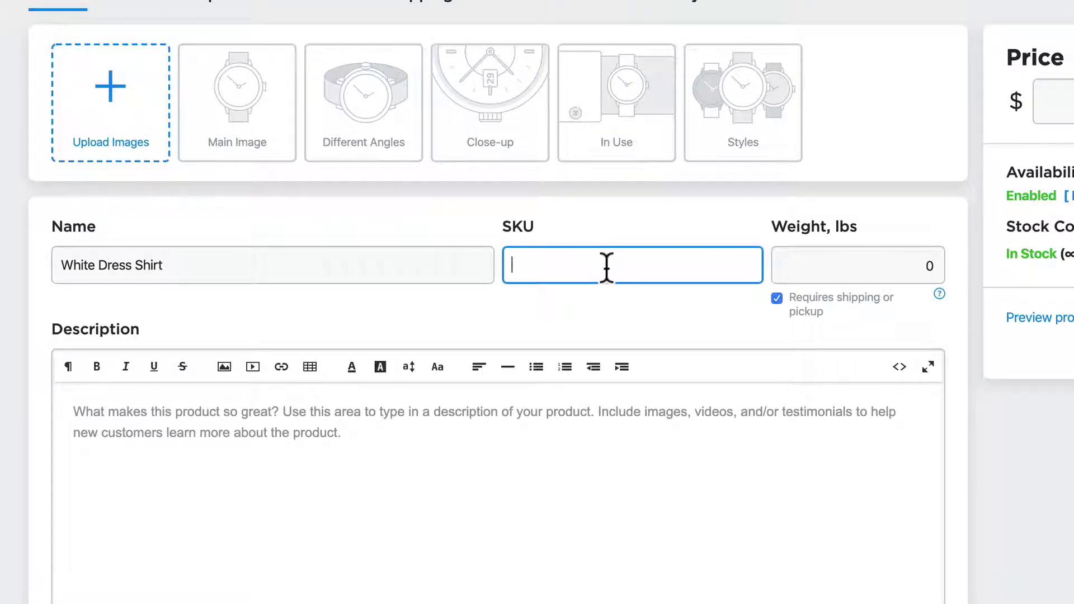
pyautogui.write('shirt-001')
pyautogui.press('Tab')
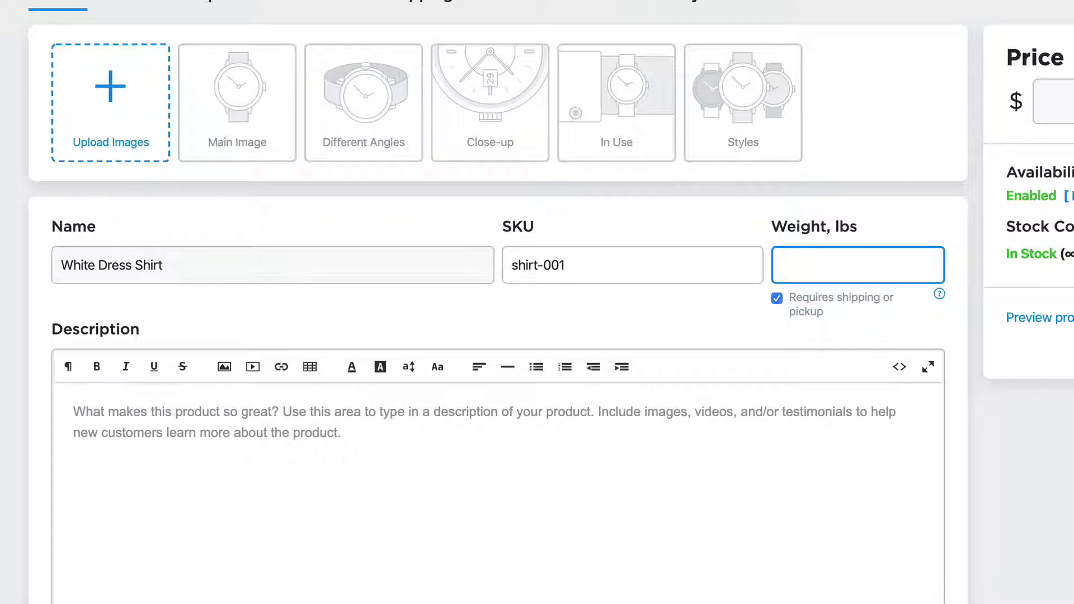
pyautogui.write('.5')
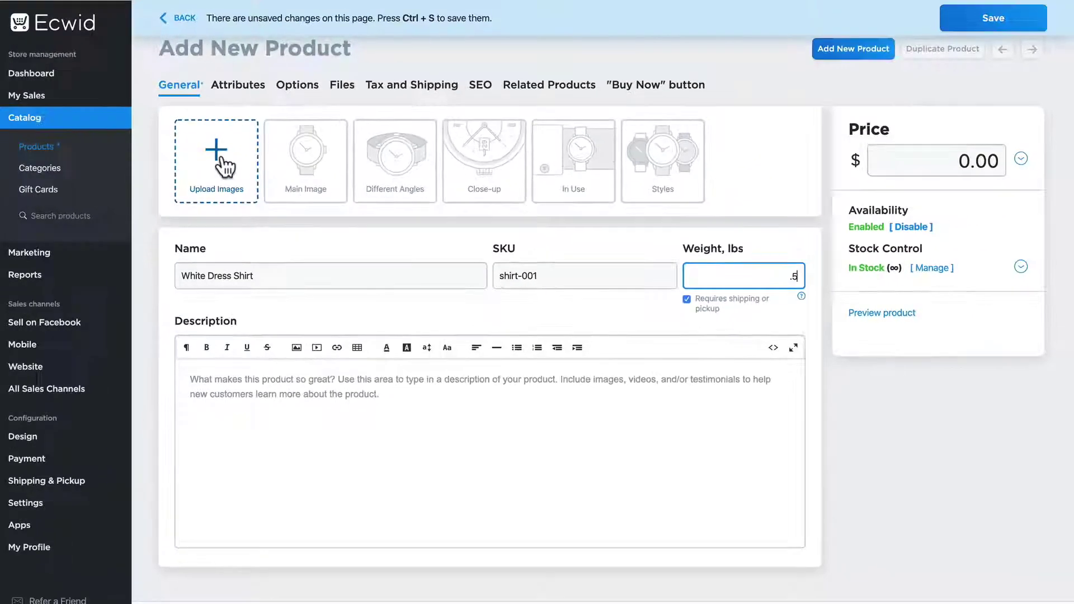
# - Upload the woman-in-white-shirt photo as the main image and enter the description "This is a high quality shirt - you'll love it!"
pyautogui.click(115, 100)
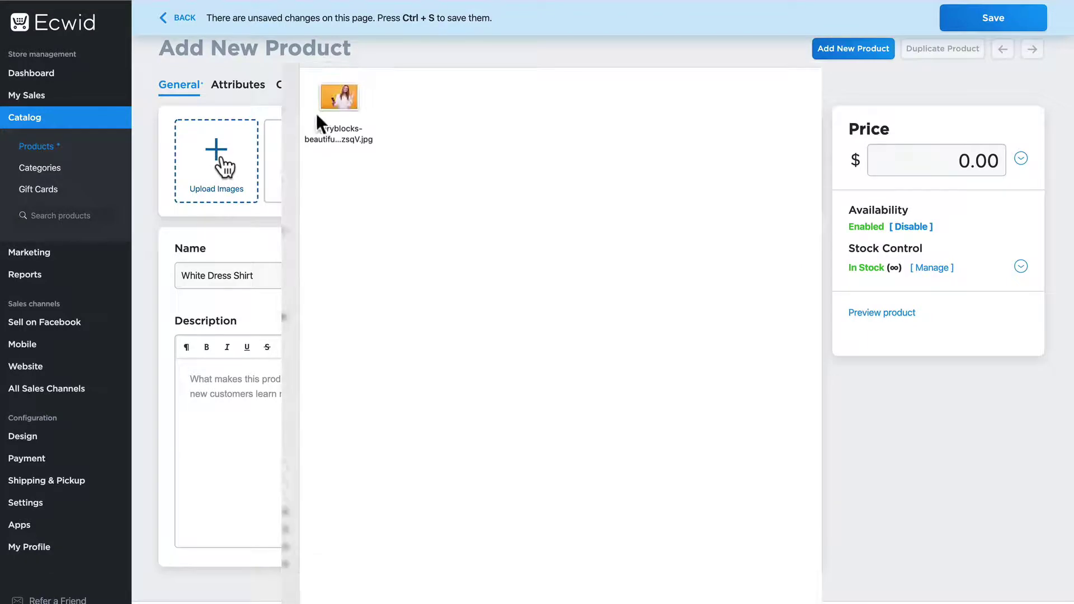
pyautogui.doubleClick(339, 95)
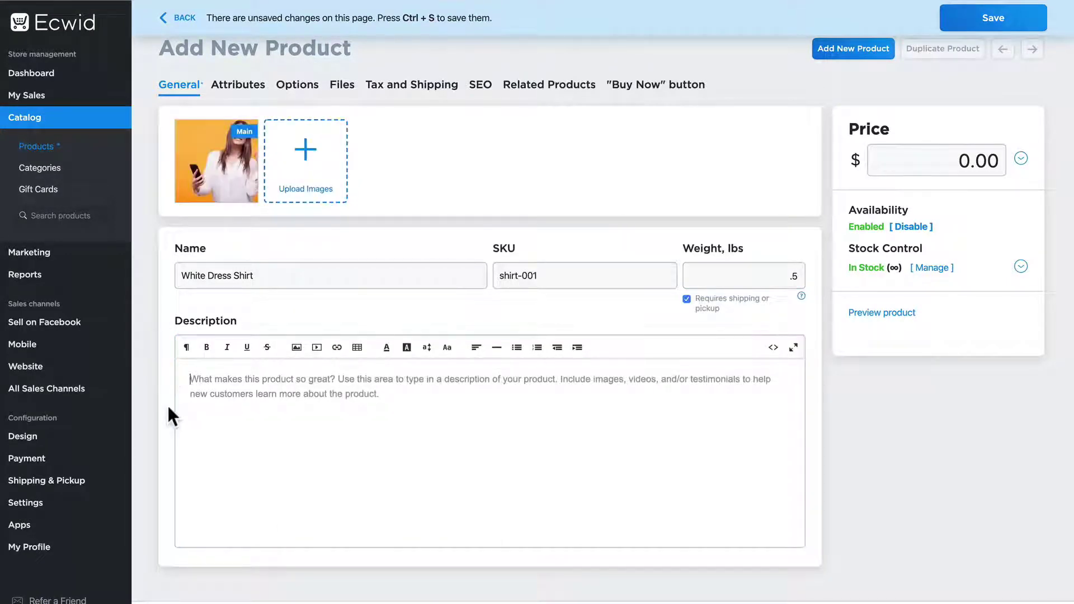
pyautogui.write("This is a high quality shirt - you'll love it!")
# - Set the shirt's price to $30.00, save the new product, and look over the store page
pyautogui.click(948, 161)
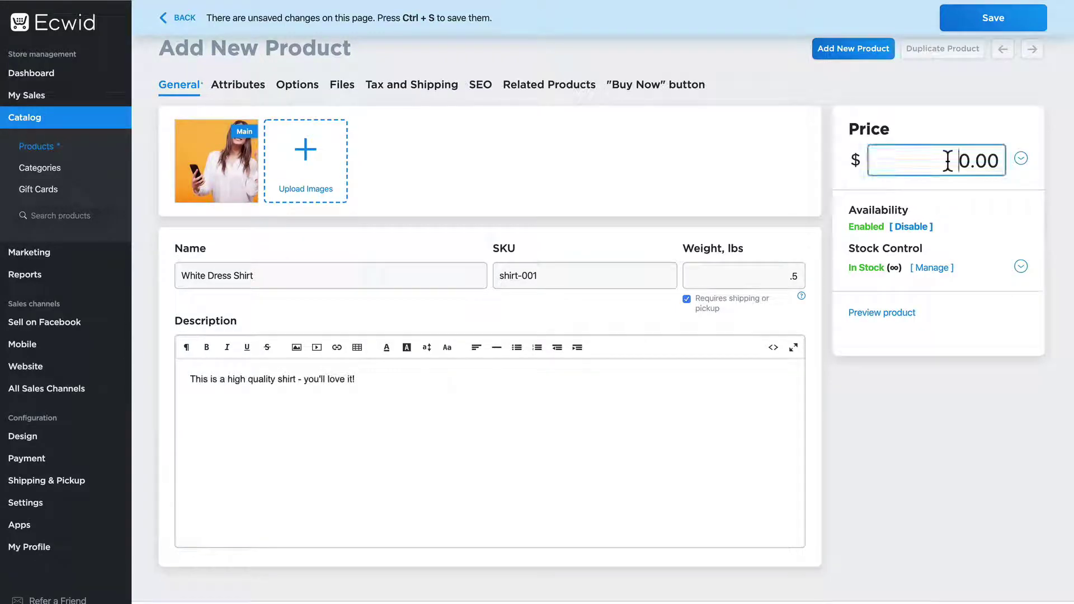
pyautogui.write('3')
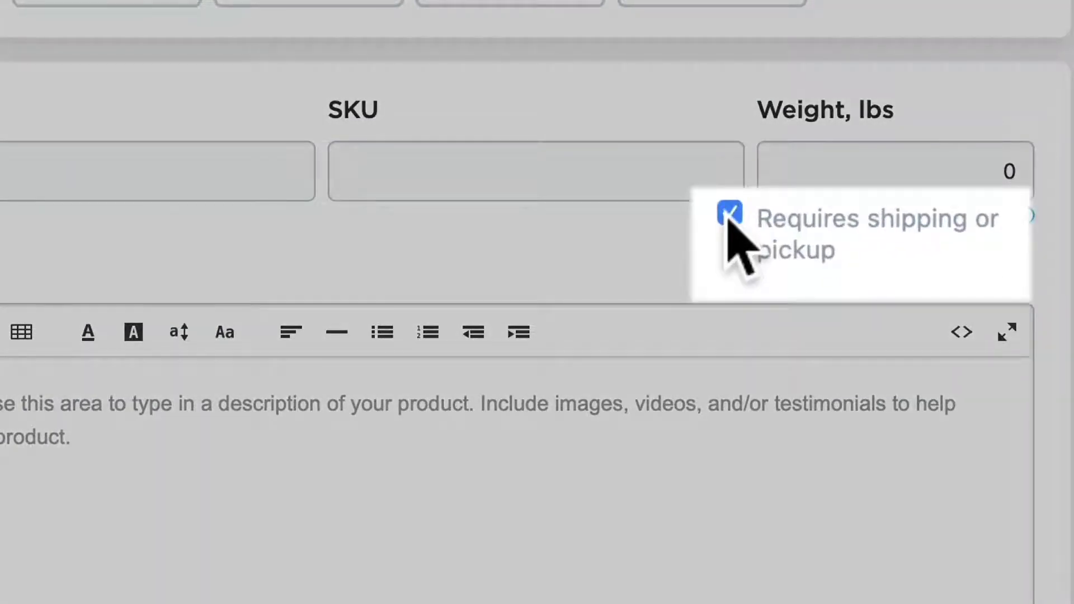
pyautogui.click(729, 214)
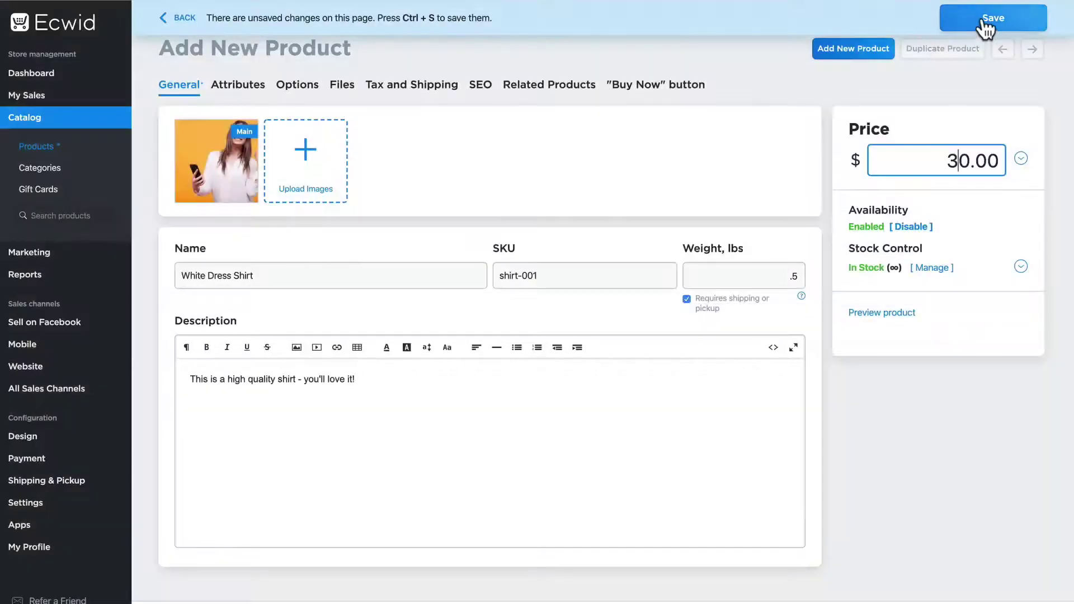
pyautogui.click(985, 28)
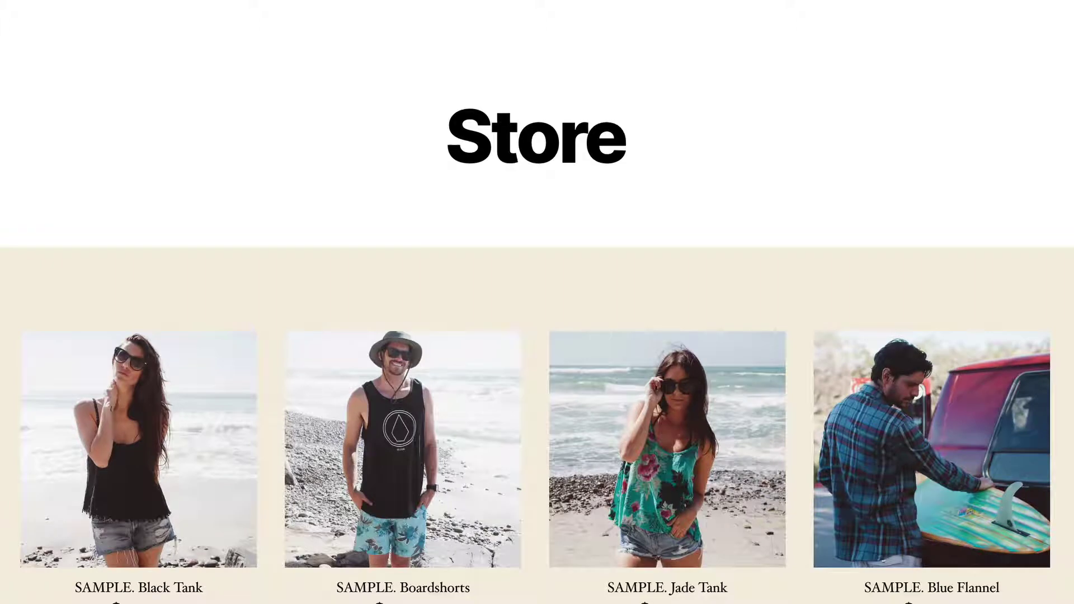
pyautogui.scroll(-10, 223, 136)
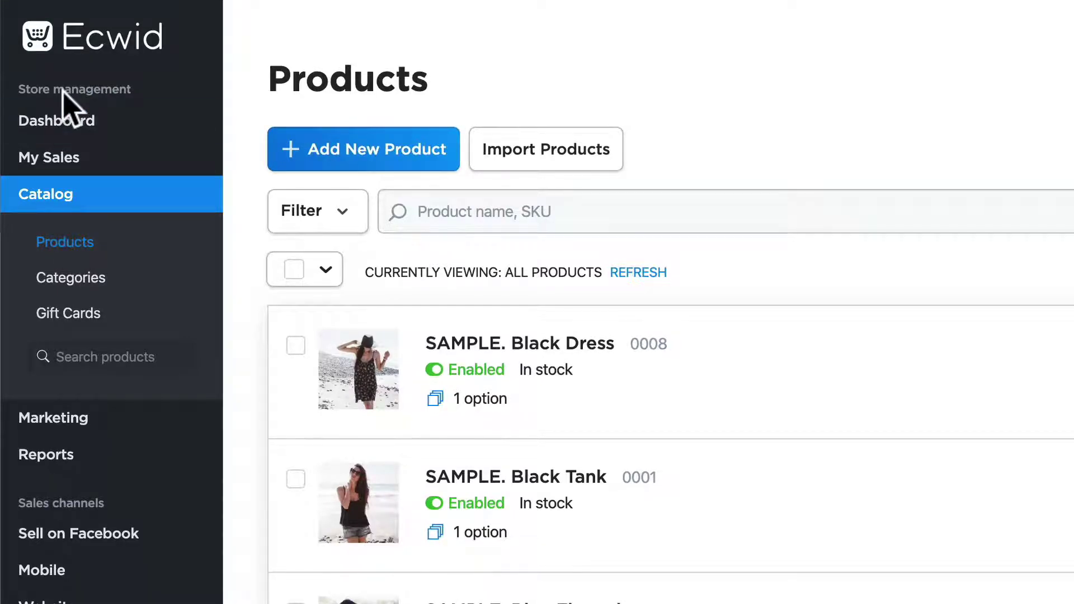
# - Review the regional, legal pages and tracking settings from the dashboard's to-do list, and mark the regional settings task as done
pyautogui.click(59, 119)
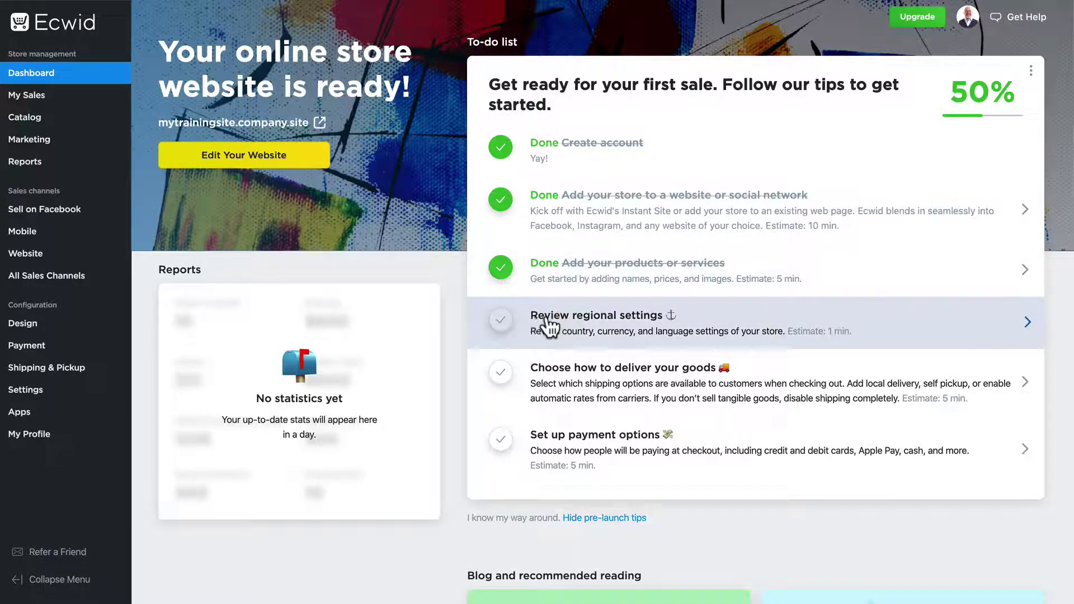
pyautogui.click(547, 323)
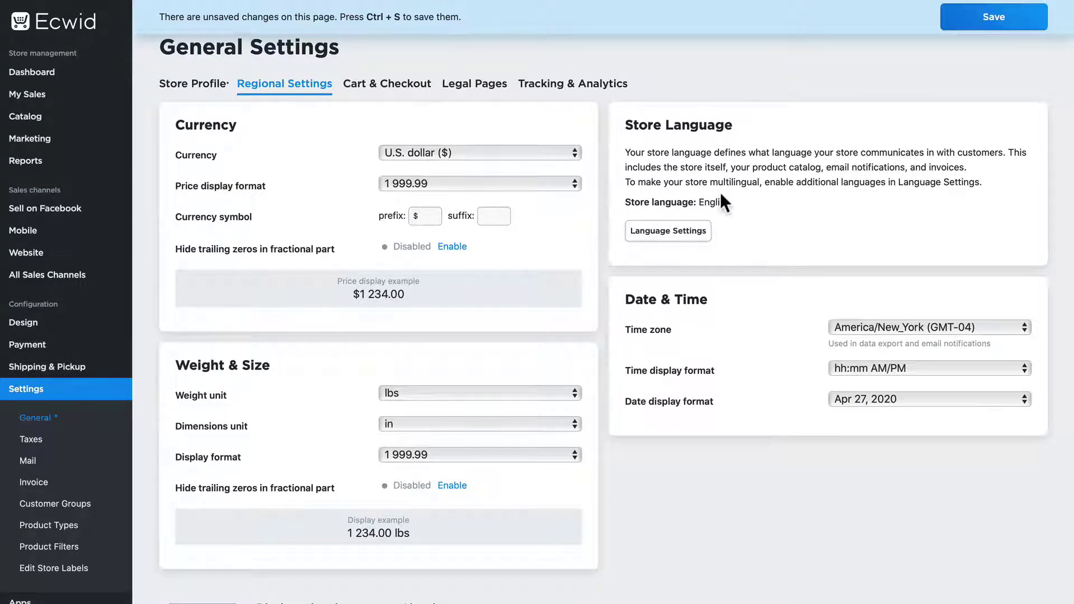
pyautogui.click(486, 84)
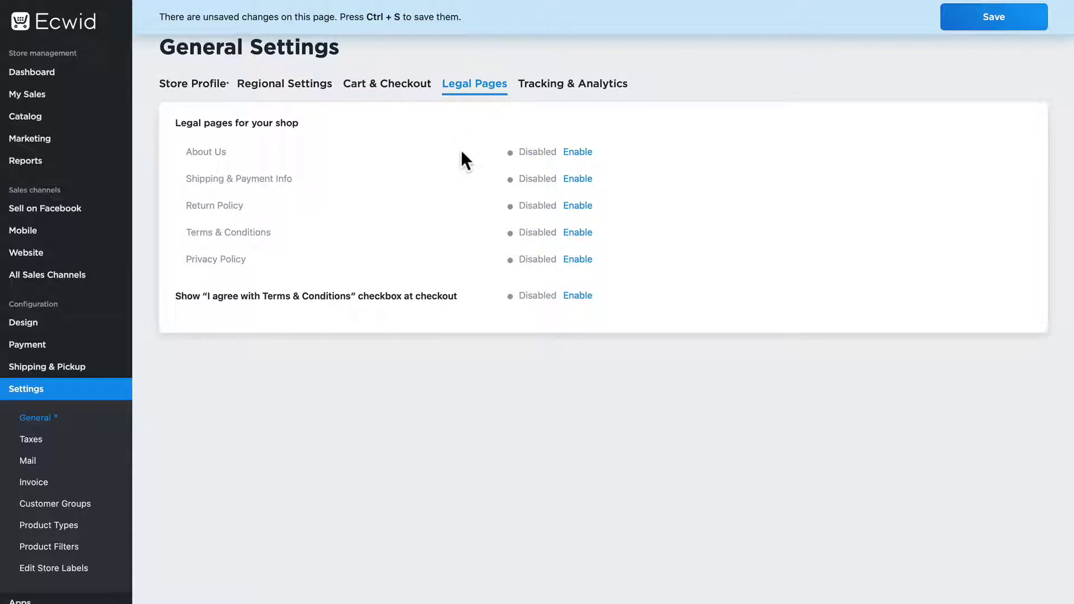
pyautogui.click(570, 85)
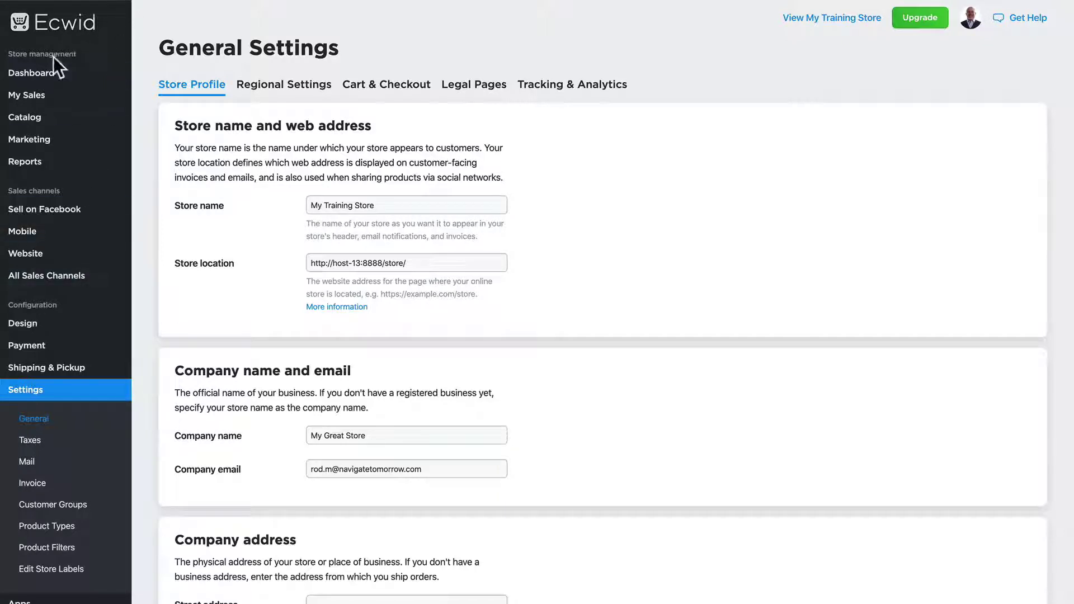
pyautogui.click(35, 77)
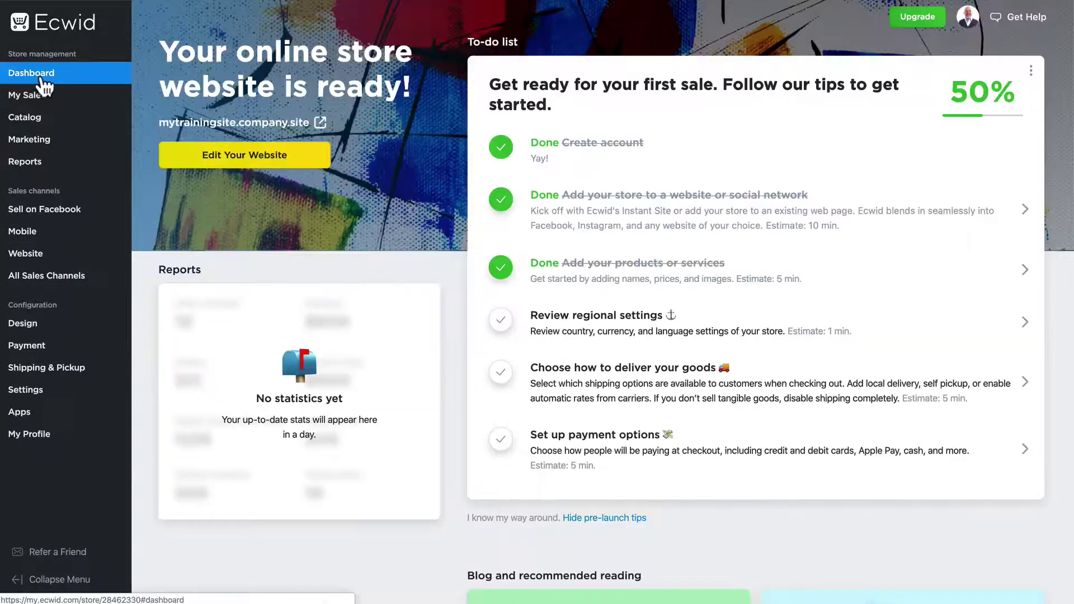
pyautogui.click(500, 321)
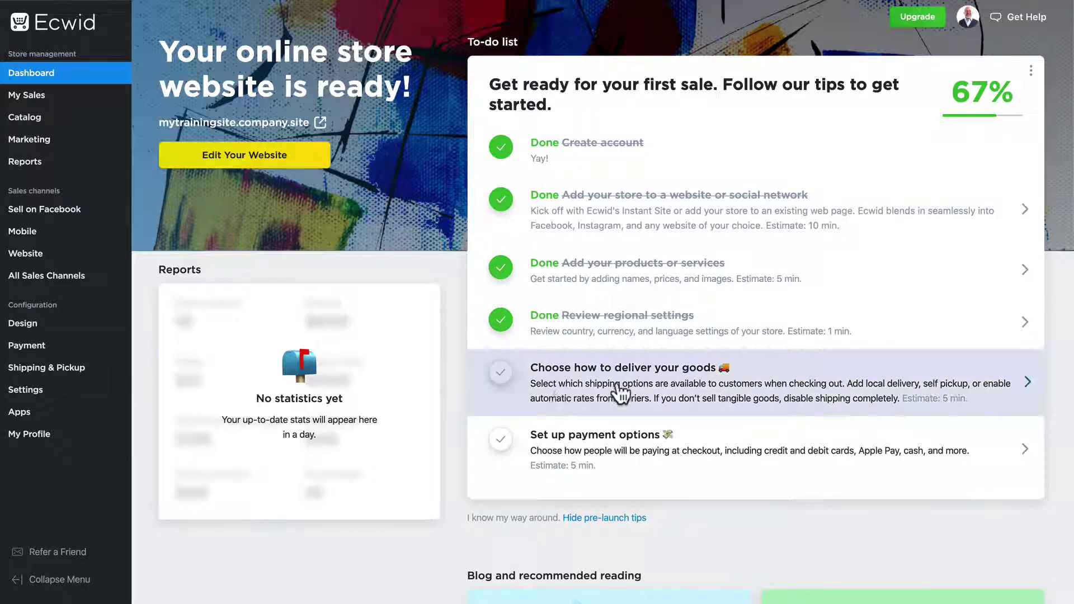
# - Start a new U.S.P.S. shipping method with automatically calculated rates from the delivery task
pyautogui.click(581, 385)
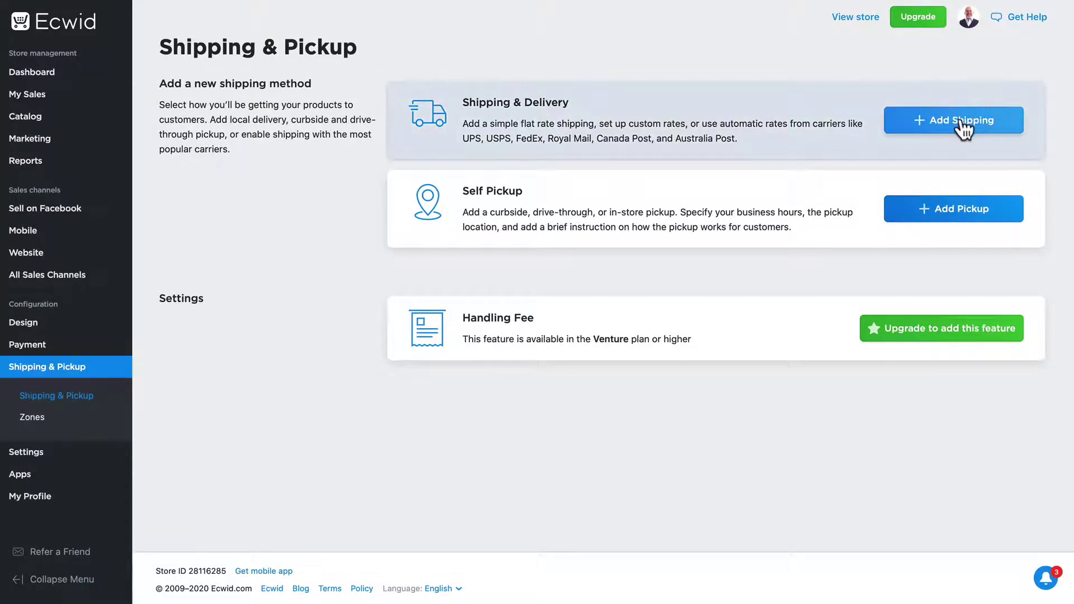
pyautogui.click(964, 129)
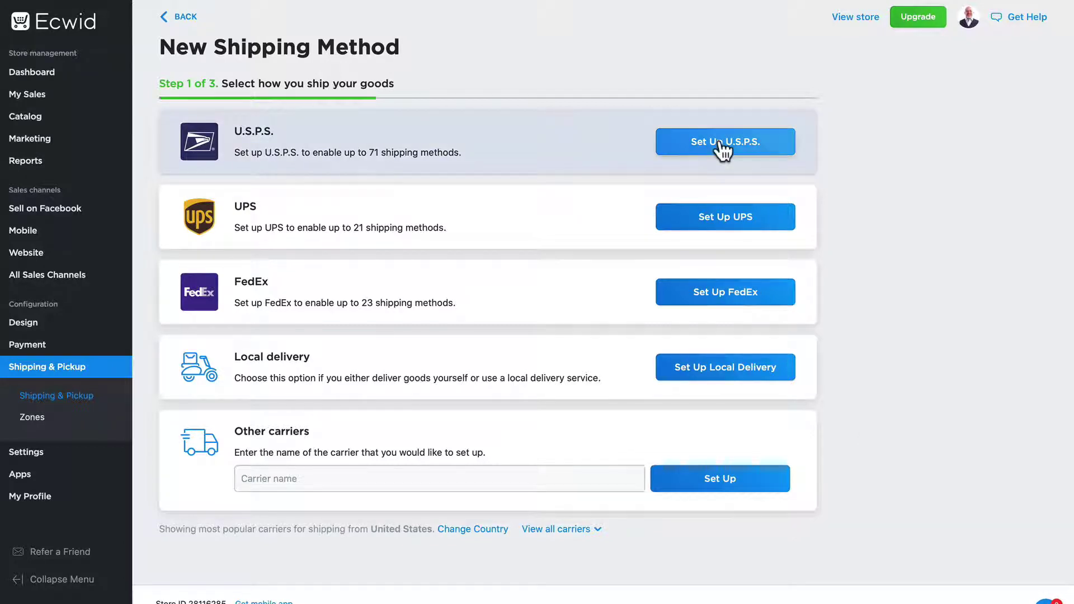
pyautogui.click(776, 149)
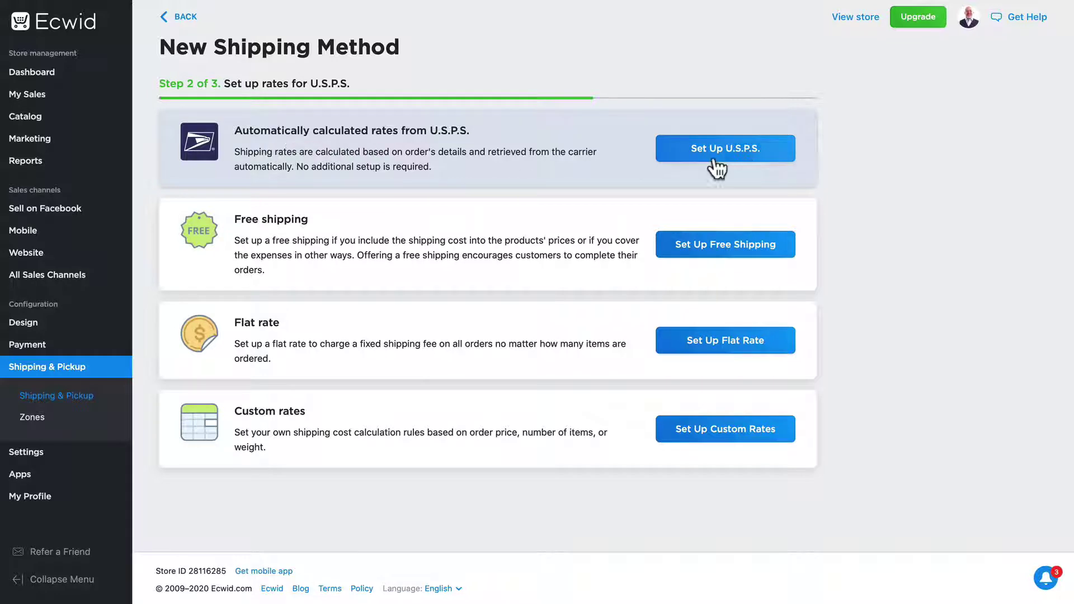
pyautogui.click(774, 148)
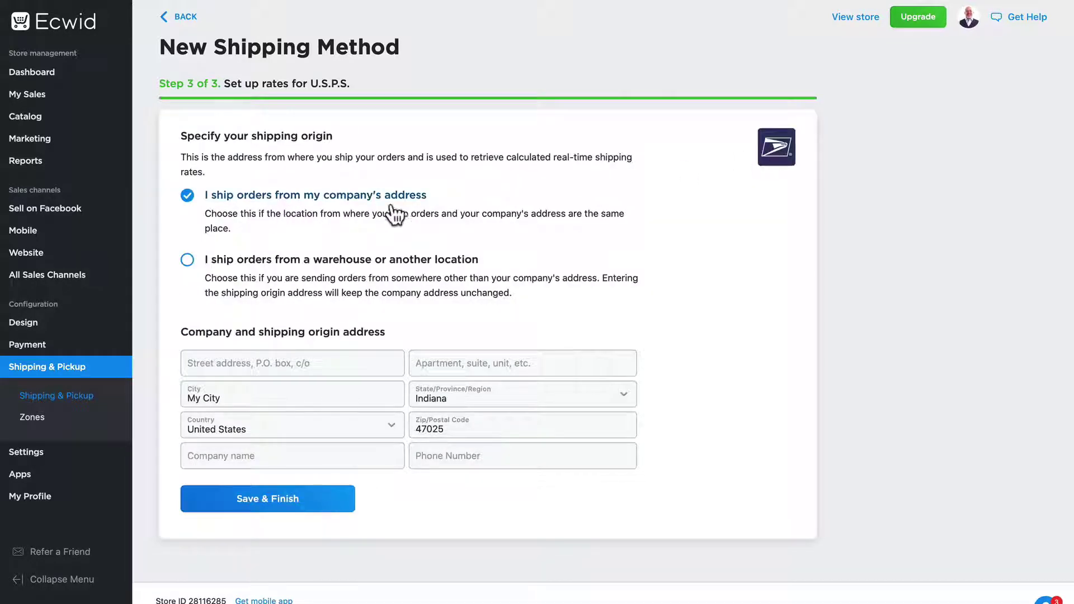
# - Use the company's address as the U.S.P.S. shipping origin, fill in its address and contact fields, and save the shipping method
pyautogui.click(187, 261)
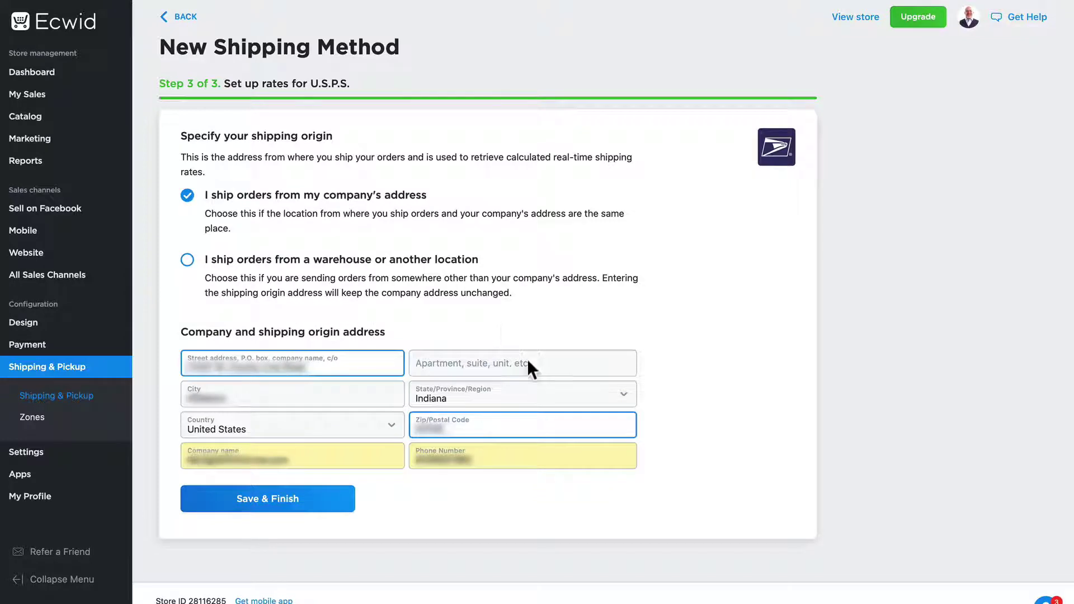
pyautogui.click(257, 498)
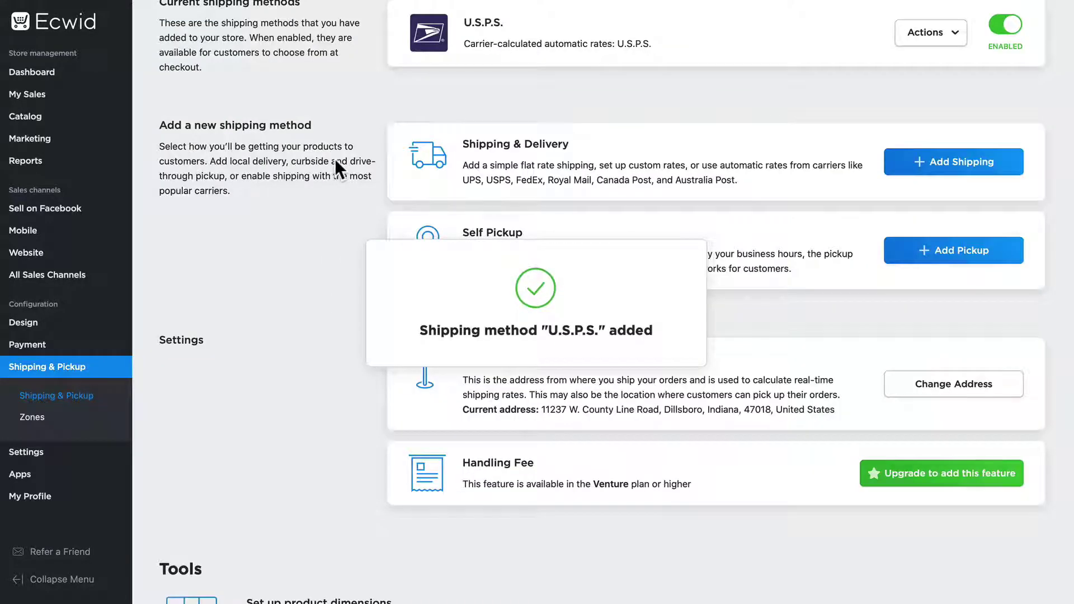
pyautogui.scroll(2, 339, 242)
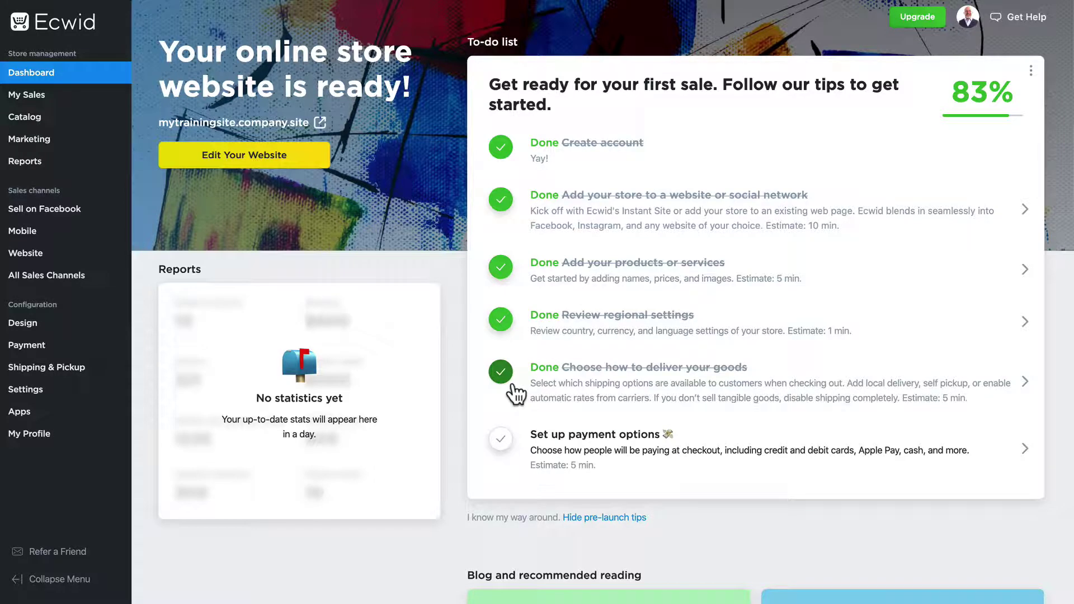
# - From the payment options task, connect and enable Square as a payment method and sign in to the Square account
pyautogui.click(546, 454)
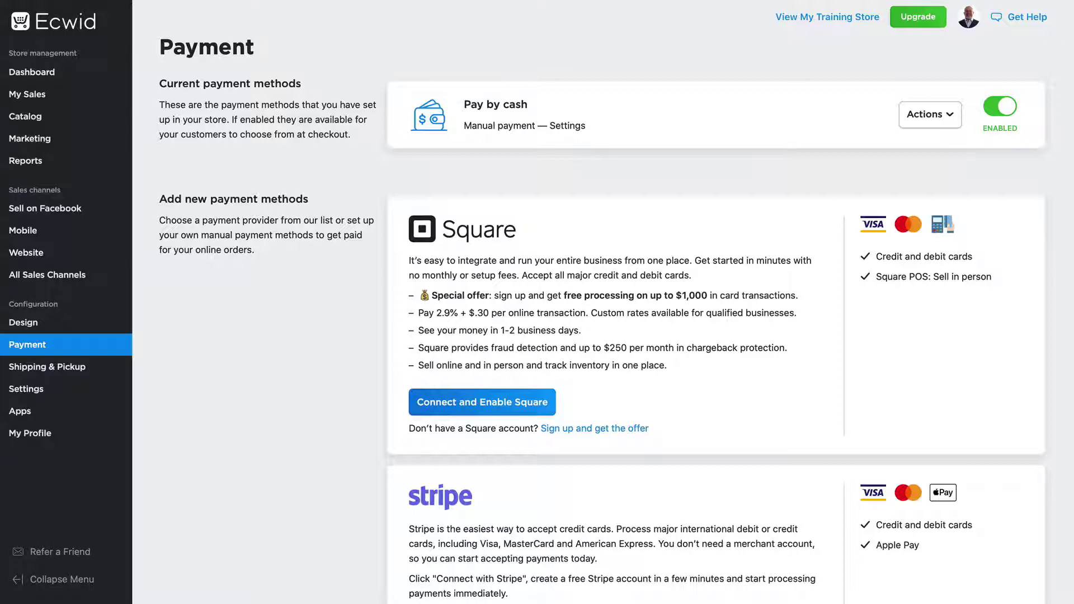
pyautogui.scroll(-10, 291, 204)
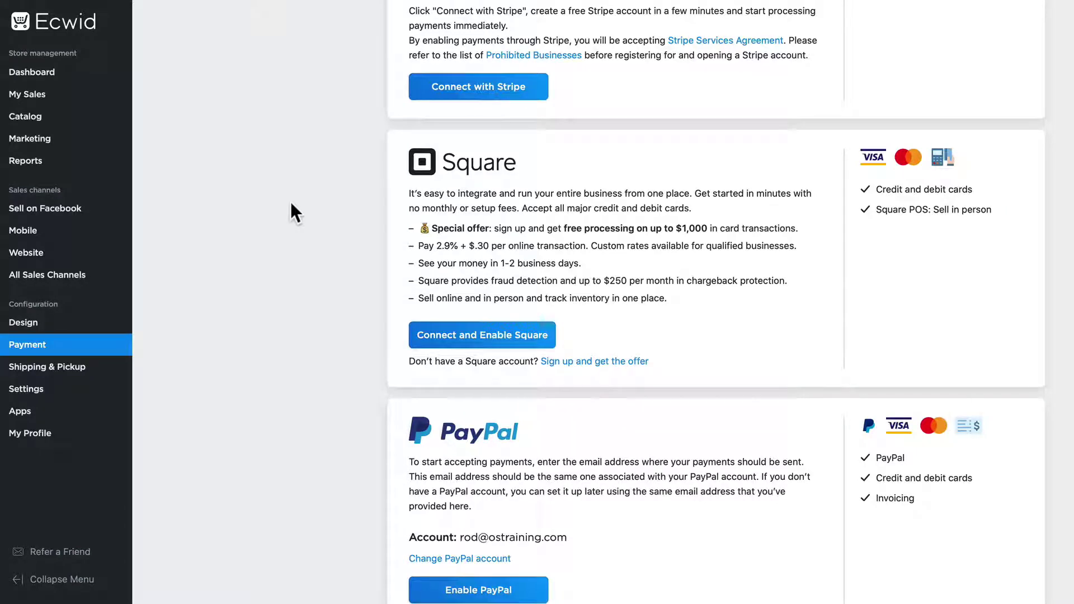
pyautogui.click(506, 336)
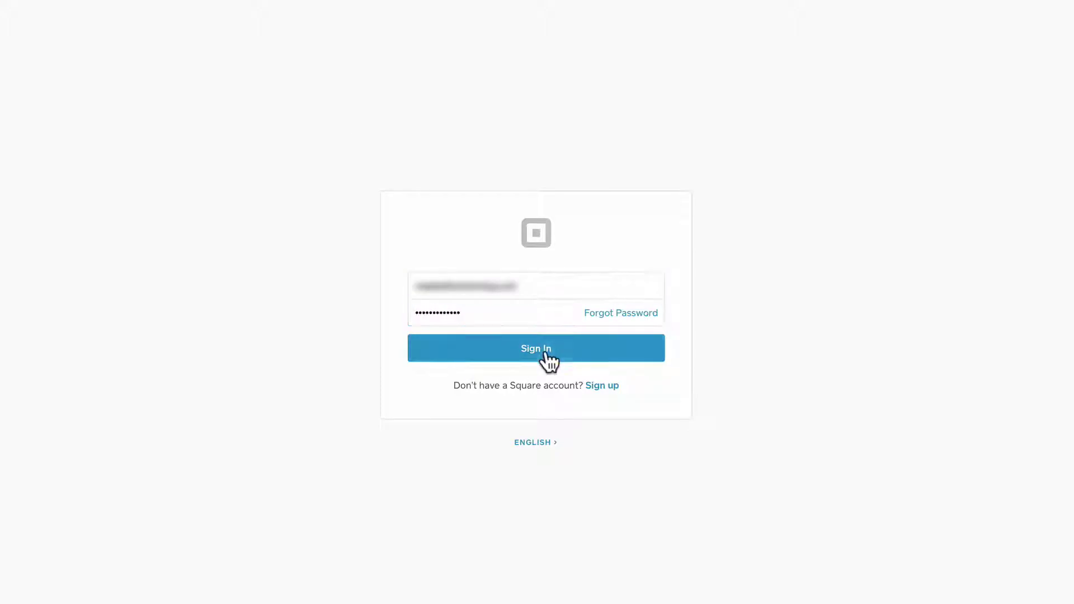
pyautogui.click(541, 352)
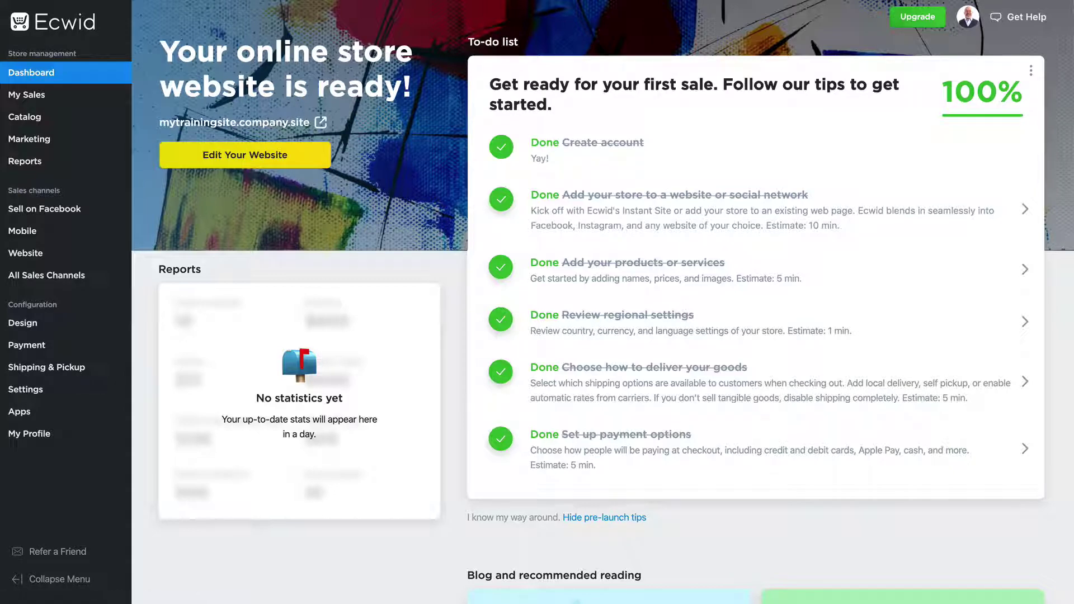
# - Review the store's design settings, including image size, image aspect ratio, background darkening, and product card details and layout
pyautogui.click(24, 330)
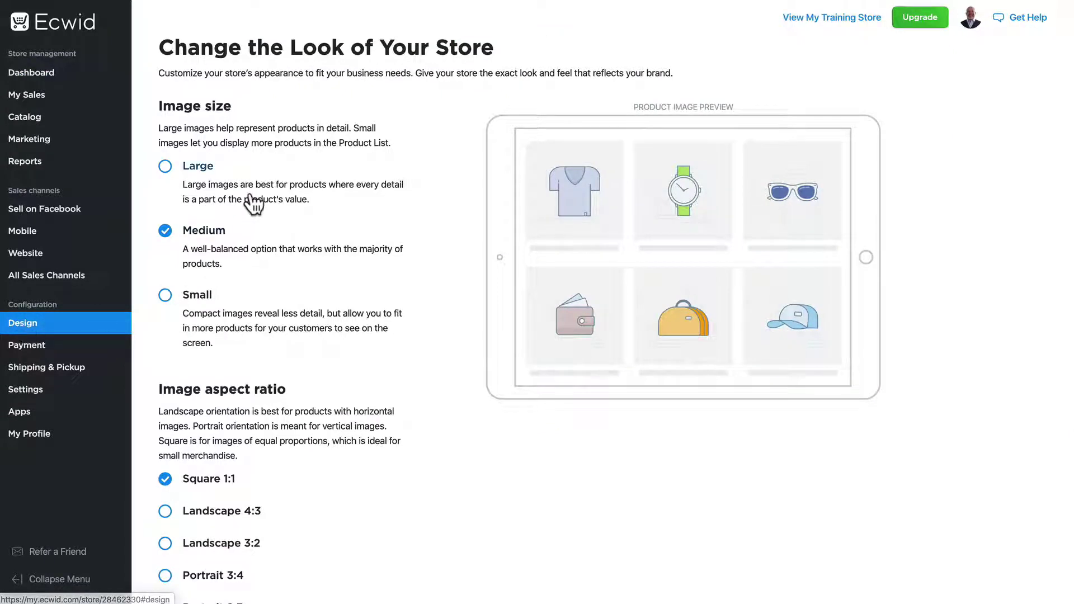
pyautogui.scroll(-1, 251, 297)
pyautogui.scroll(-10, 249, 298)
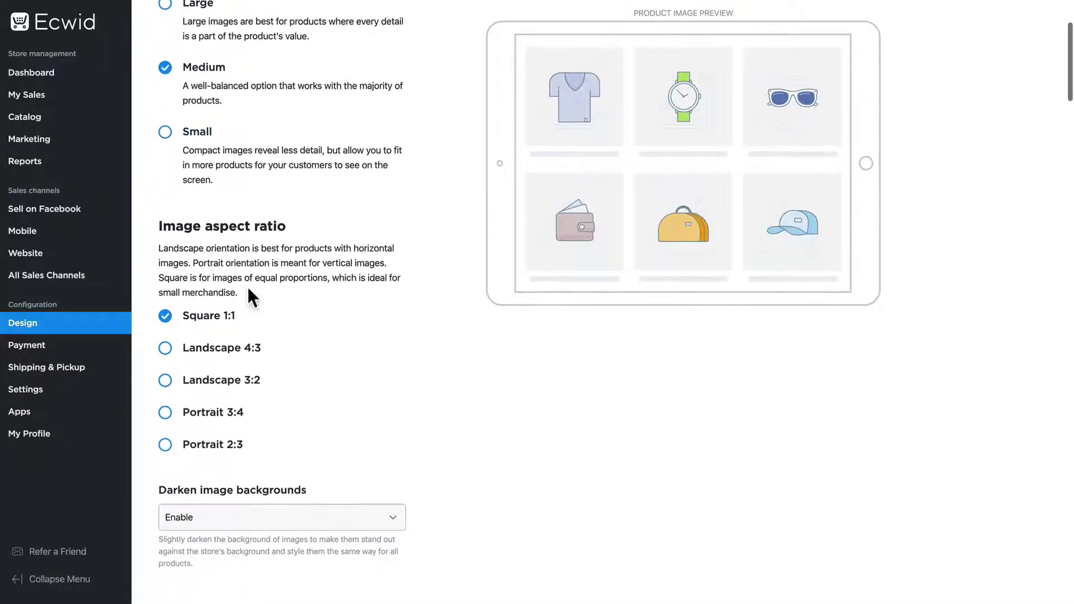
pyautogui.scroll(-9, 247, 288)
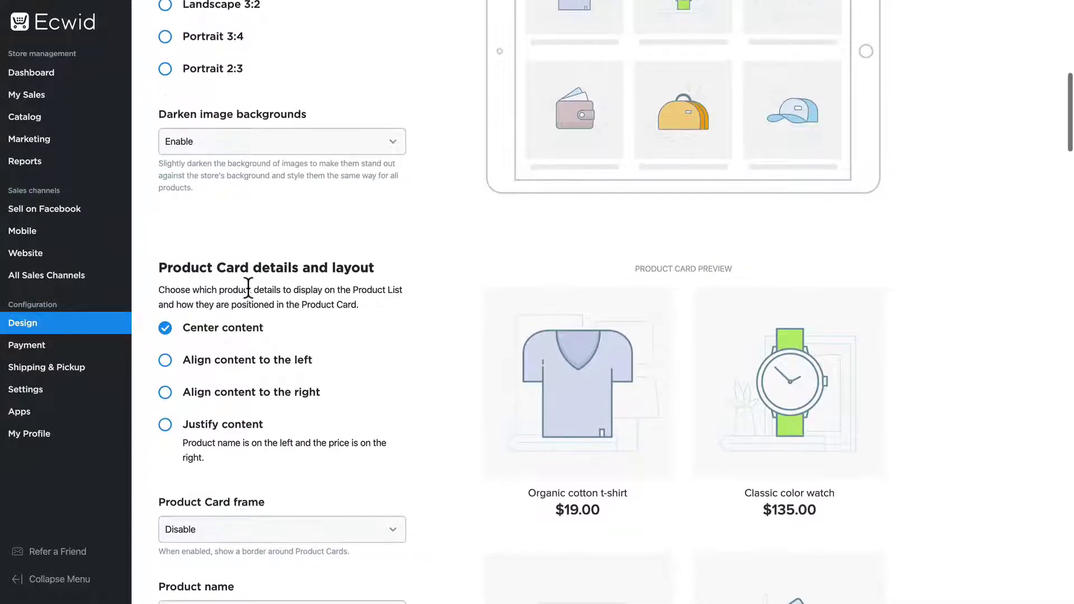
pyautogui.scroll(-9, 247, 288)
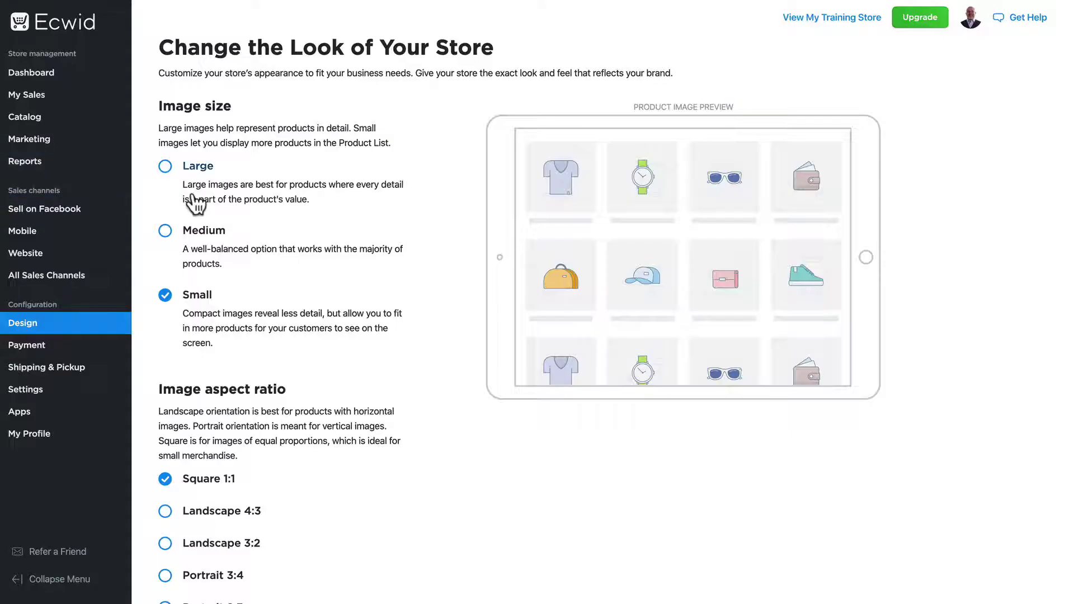
pyautogui.scroll(-2, 193, 204)
pyautogui.scroll(-8, 193, 203)
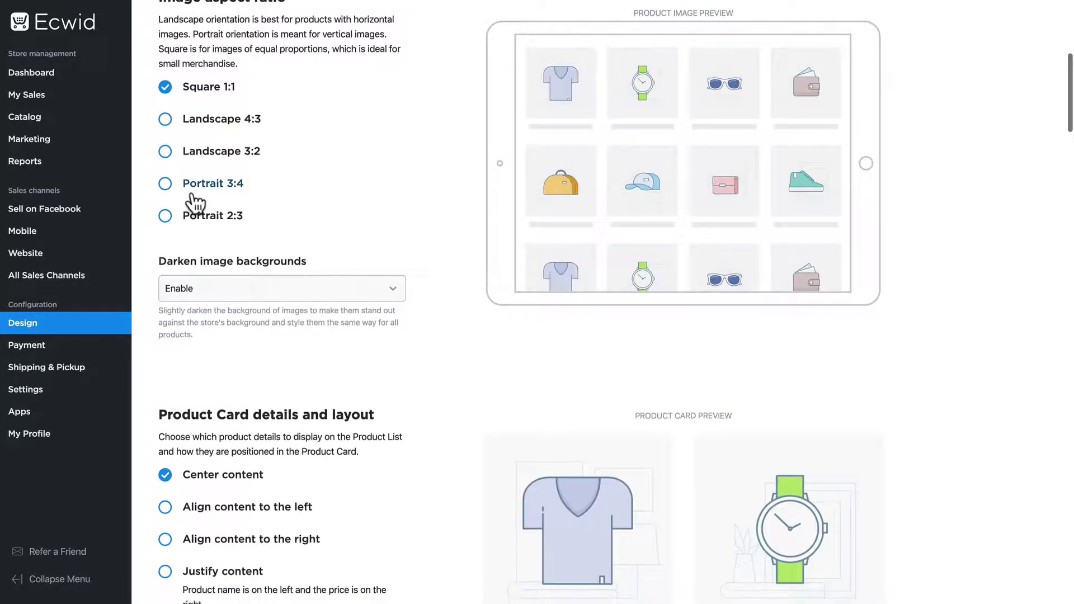
pyautogui.scroll(-3, 193, 203)
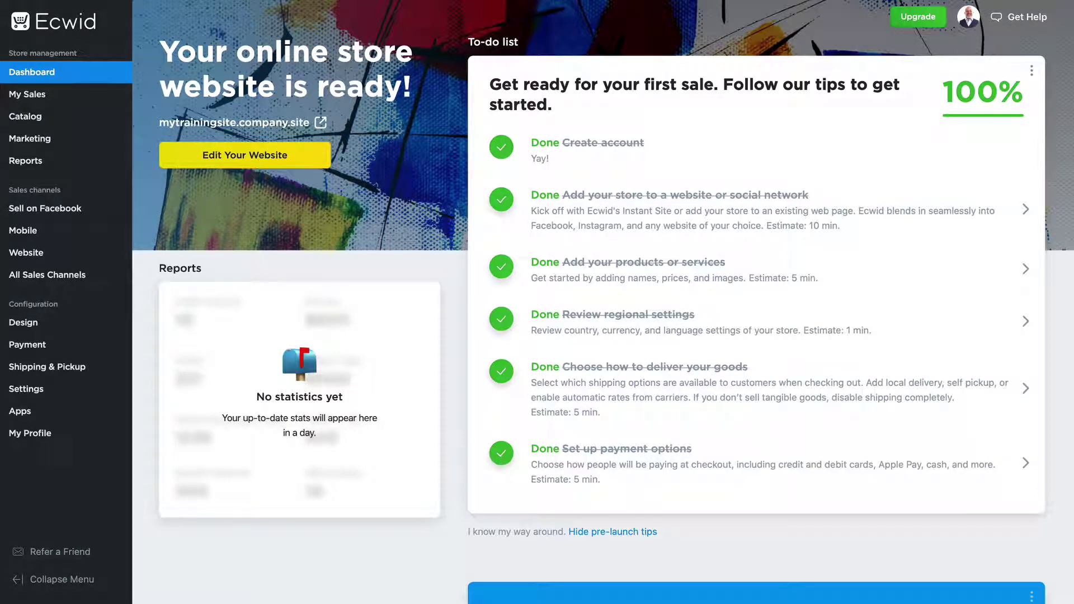
# - In the website's address settings, set the free subdomain to mytrainingsites and the store name to My Training Store, and save
pyautogui.click(238, 159)
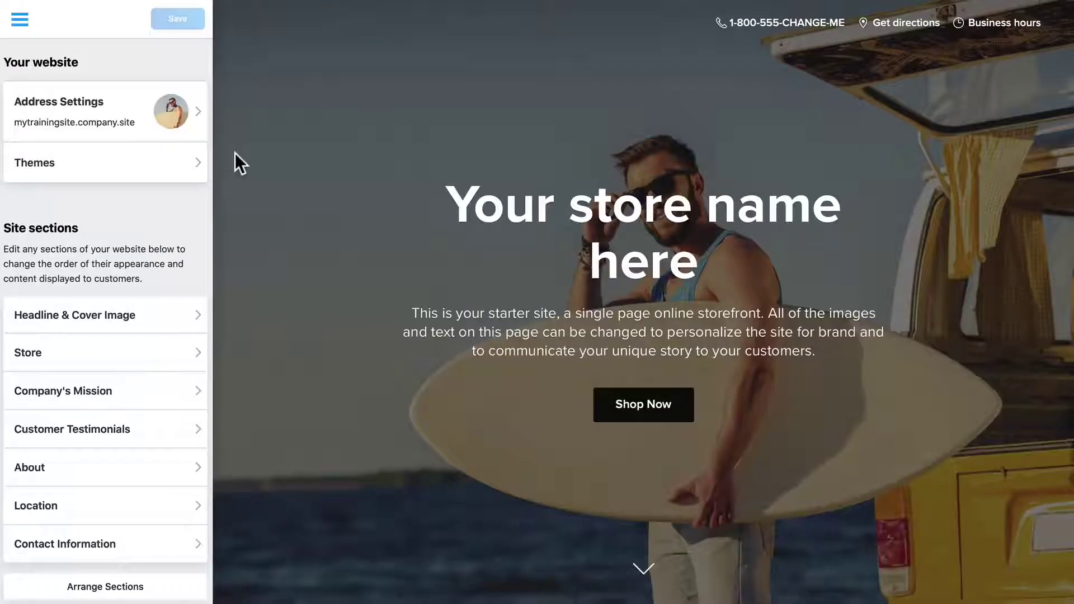
pyautogui.click(44, 119)
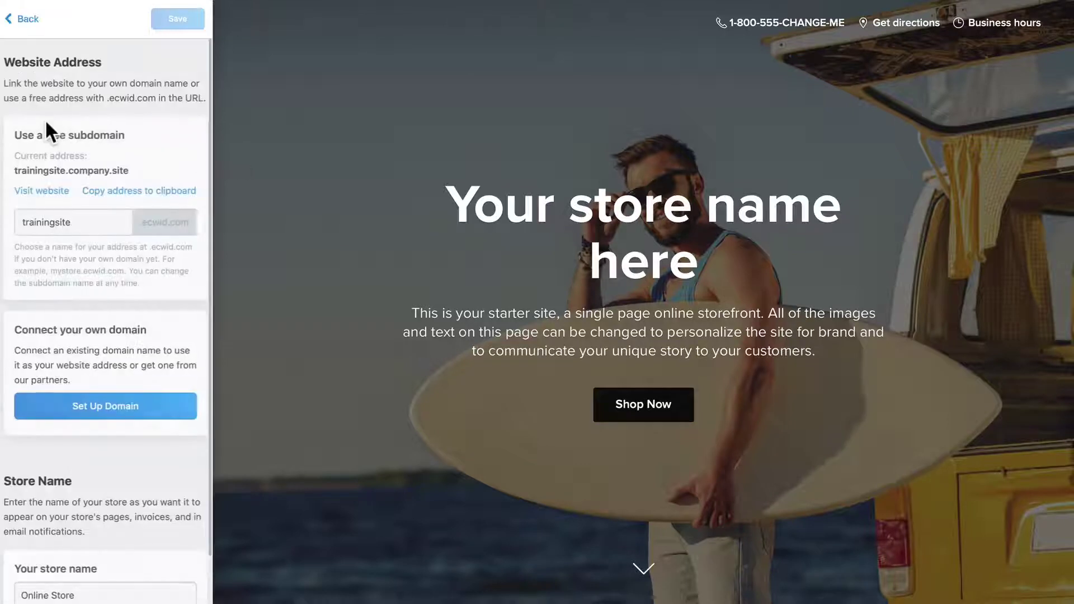
pyautogui.click(21, 222)
pyautogui.write('my')
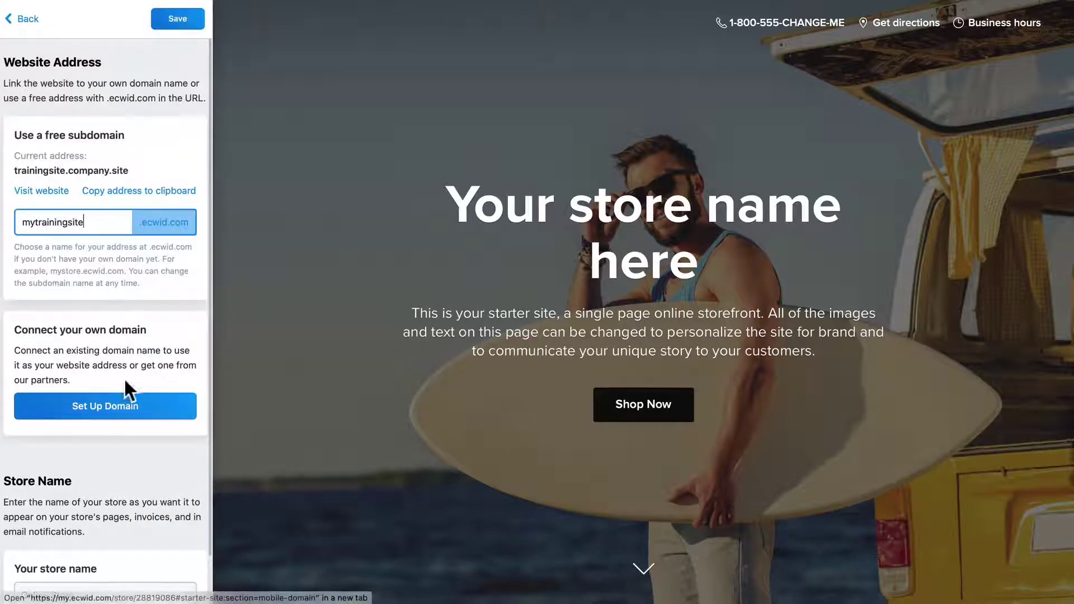
pyautogui.scroll(-2, 46, 432)
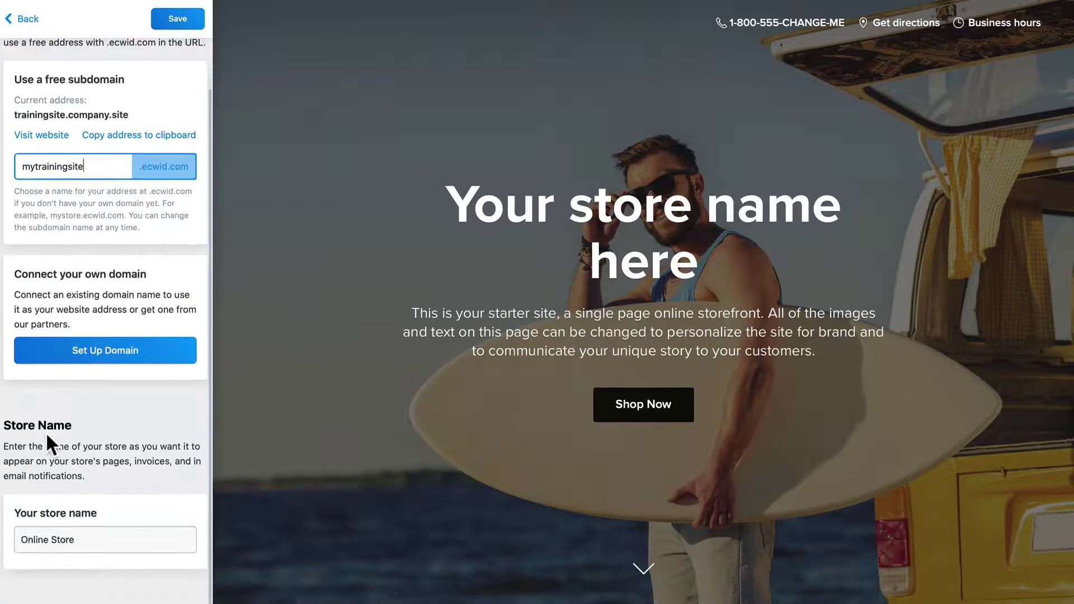
pyautogui.moveTo(95, 539); pyautogui.dragTo(8, 539)
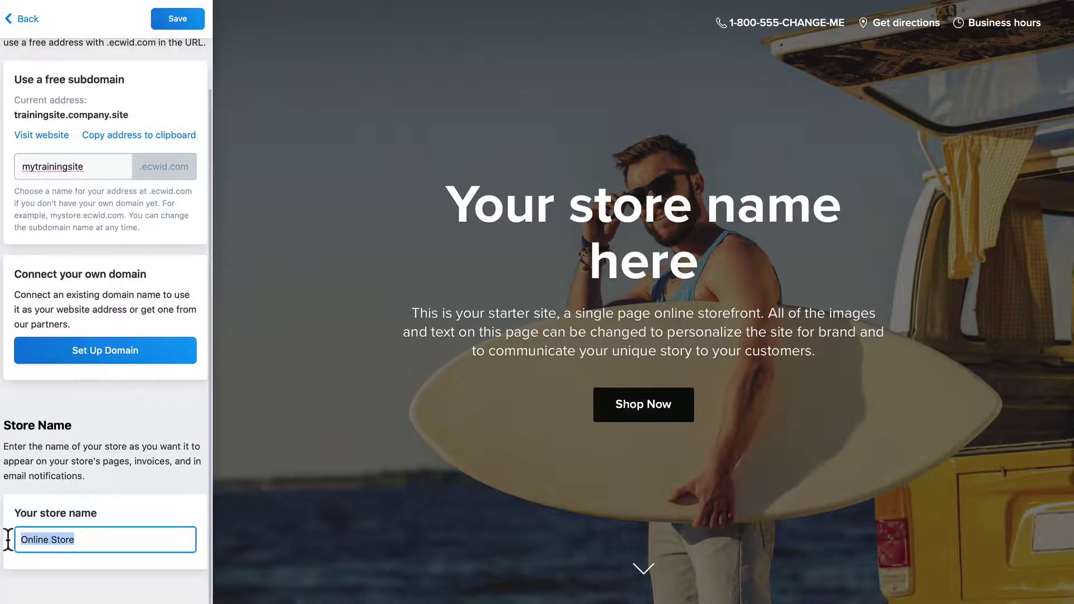
pyautogui.write('My Training Store')
pyautogui.click(173, 19)
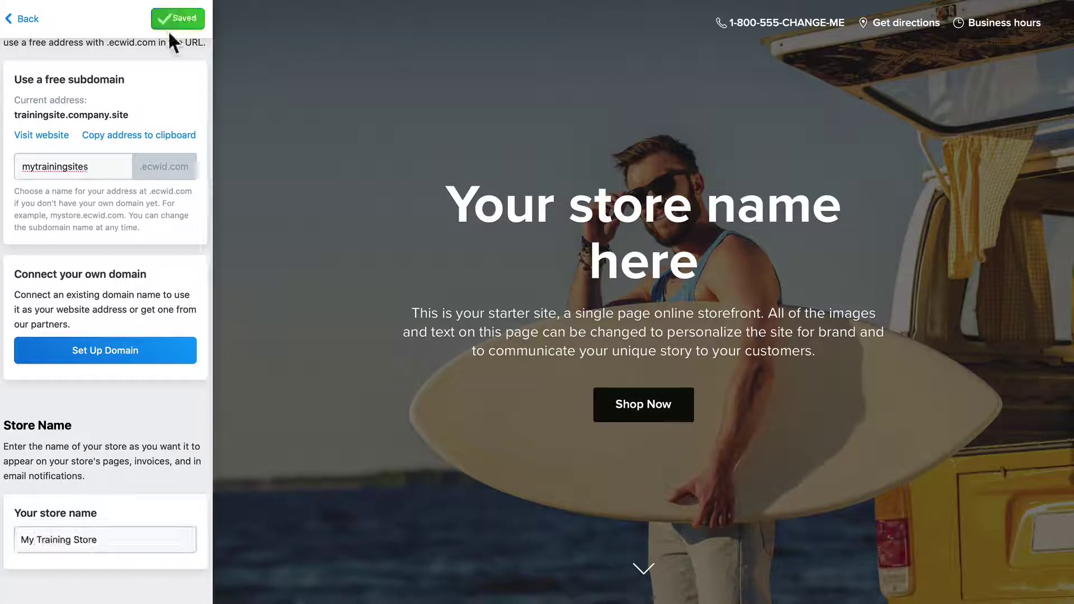
pyautogui.click(26, 17)
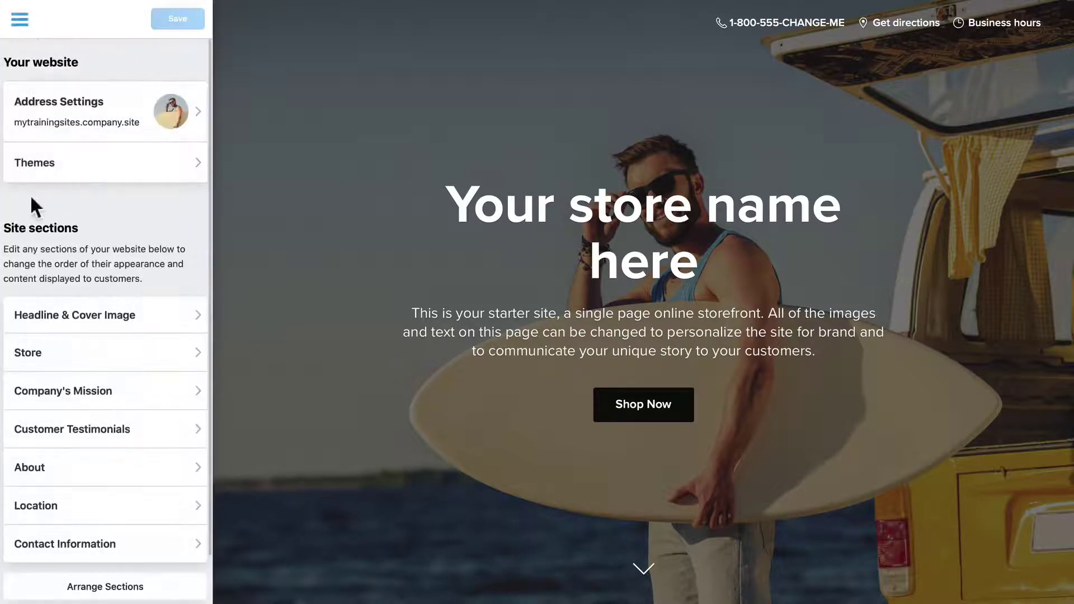
# - Apply the Sunglasses design theme to the website and look over the resulting page
pyautogui.click(30, 168)
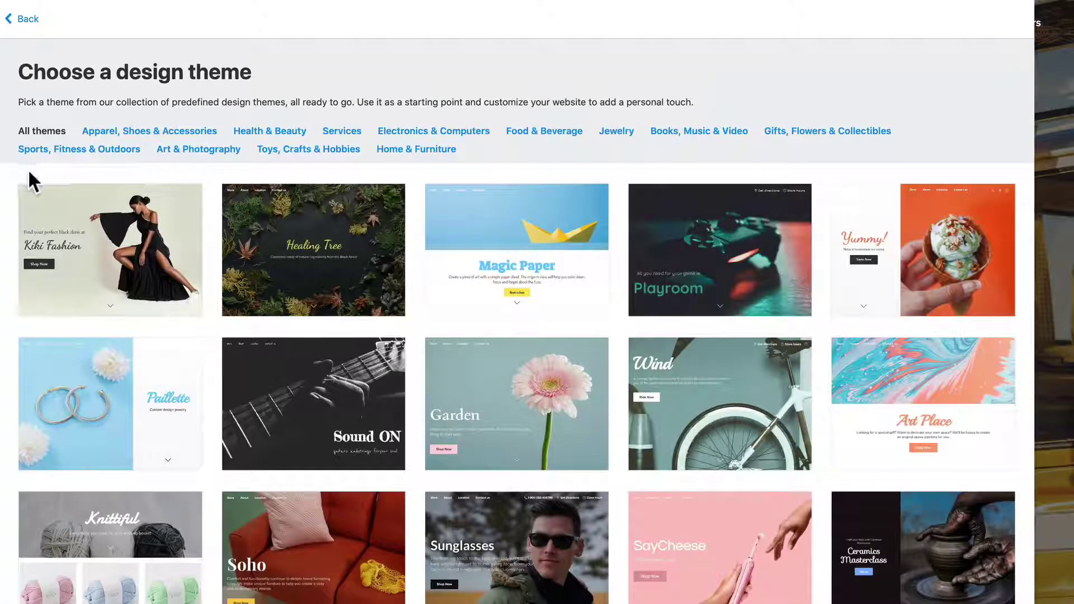
pyautogui.scroll(-7, 13, 159)
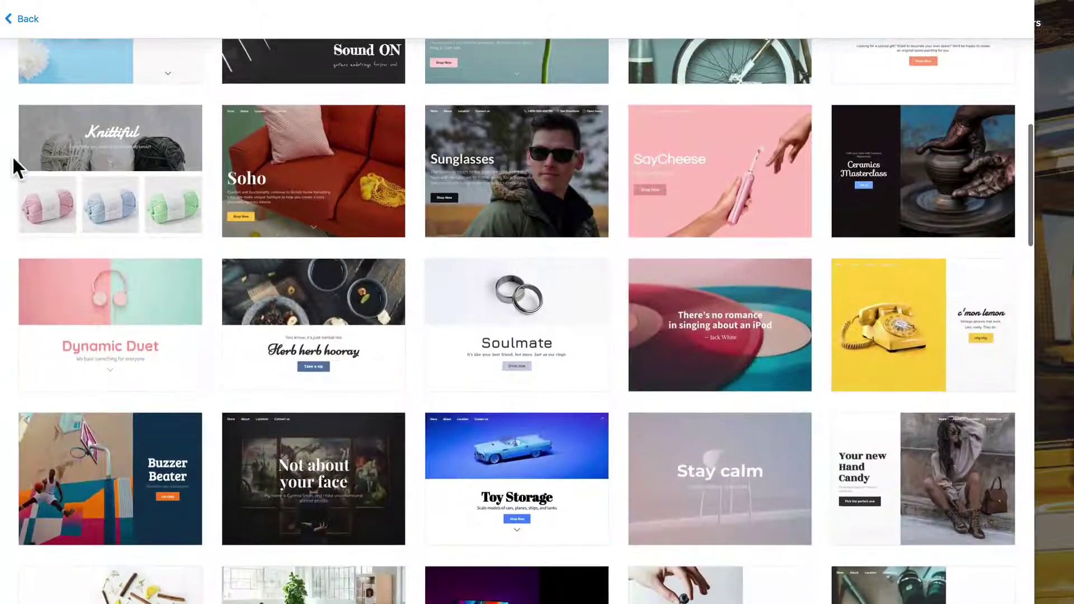
pyautogui.moveTo(518, 163)
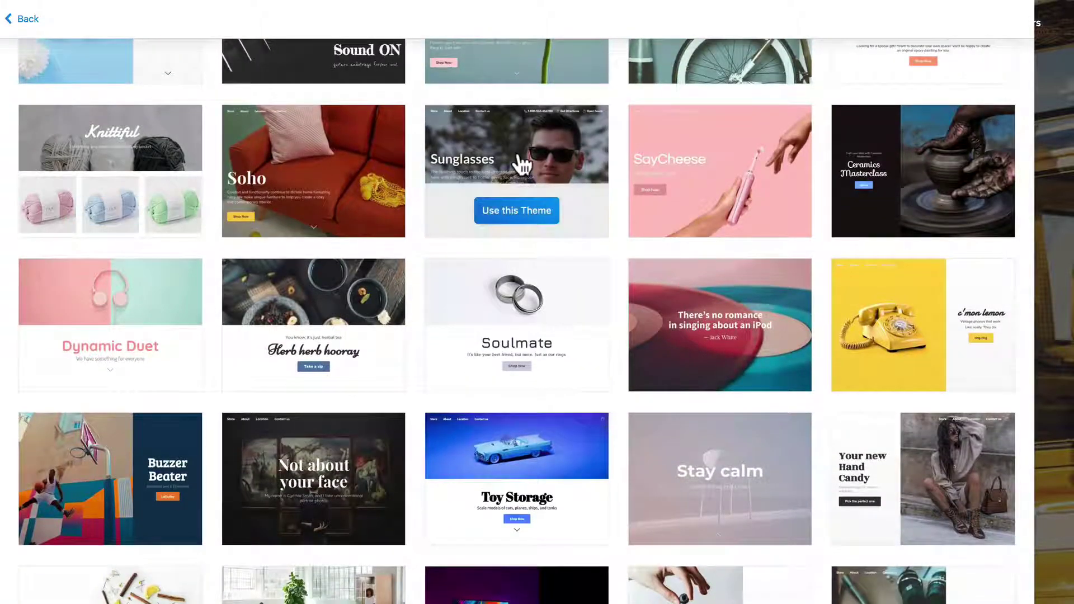
pyautogui.click(521, 219)
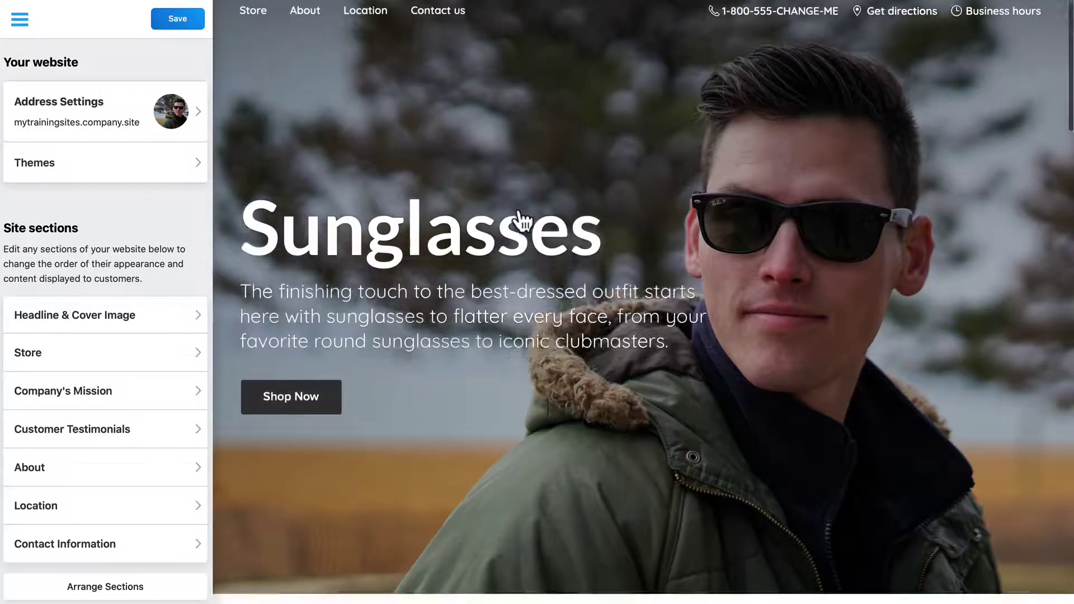
pyautogui.scroll(-15, 522, 219)
pyautogui.scroll(-10, 521, 219)
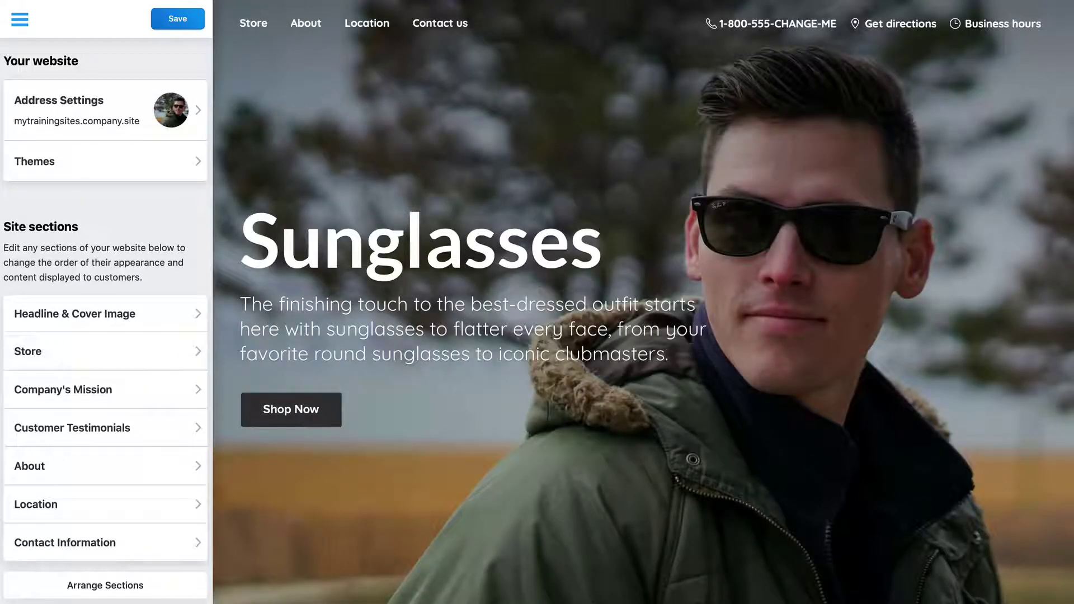
# - Replace the headline section's cover background with the library image of water flowing between dark rocks
pyautogui.click(62, 323)
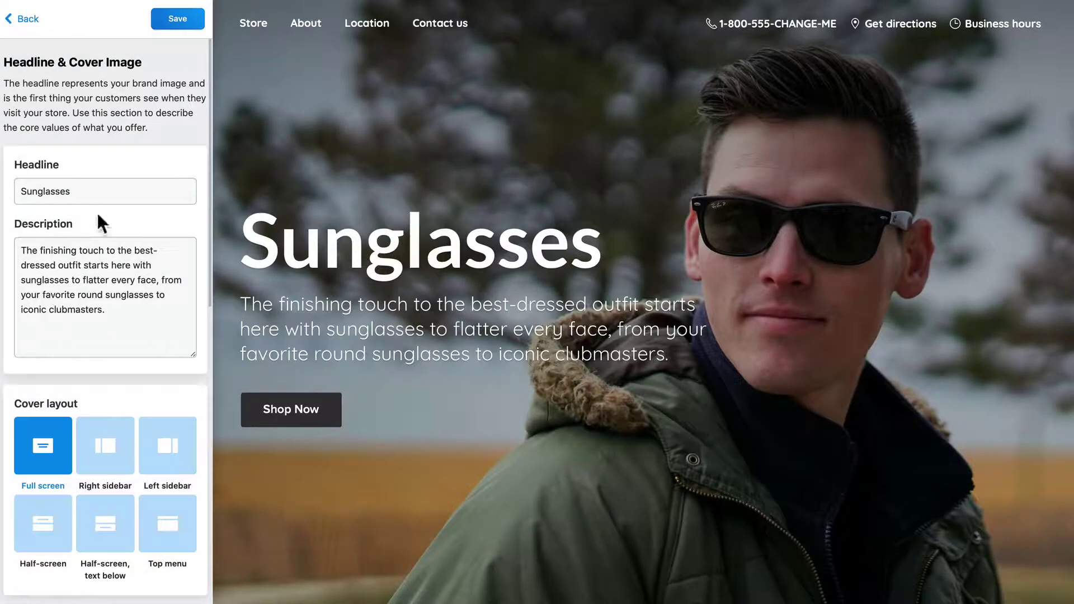
pyautogui.scroll(-5, 126, 282)
pyautogui.scroll(-1, 129, 287)
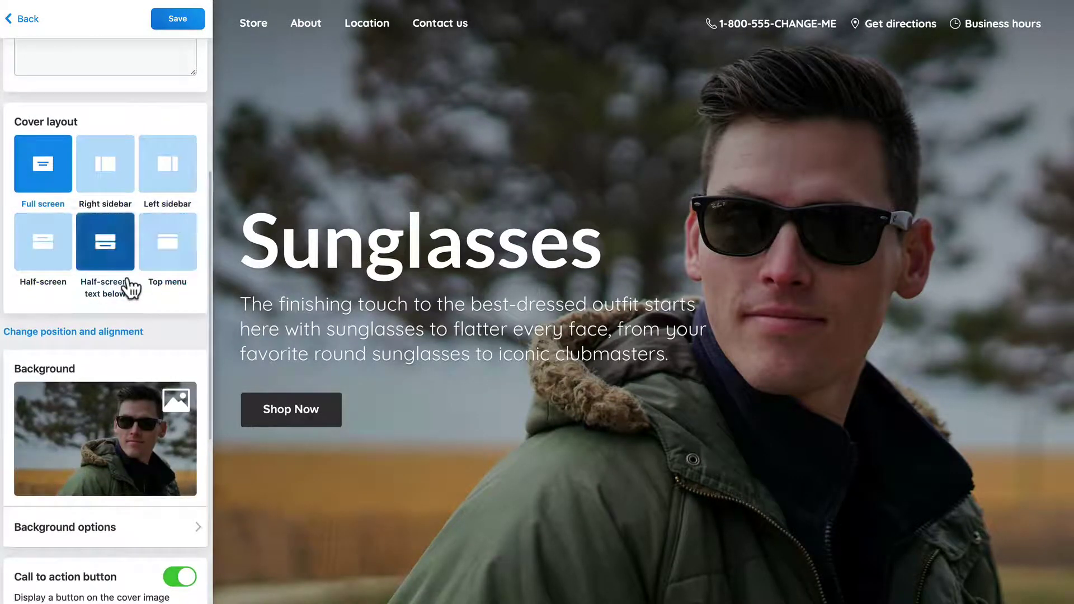
pyautogui.scroll(-4, 128, 285)
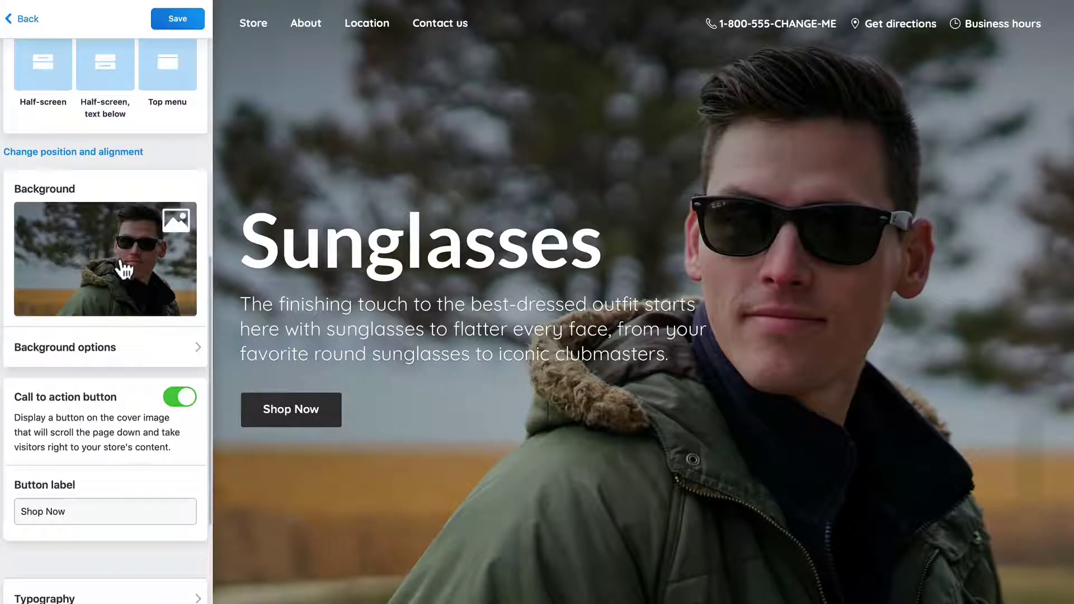
pyautogui.click(83, 258)
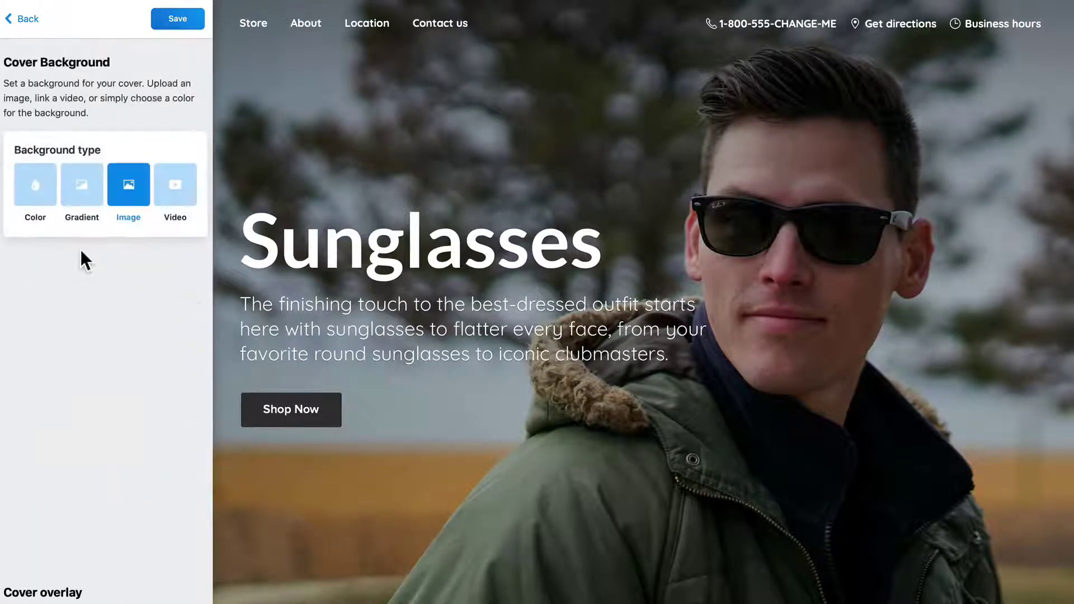
pyautogui.click(84, 438)
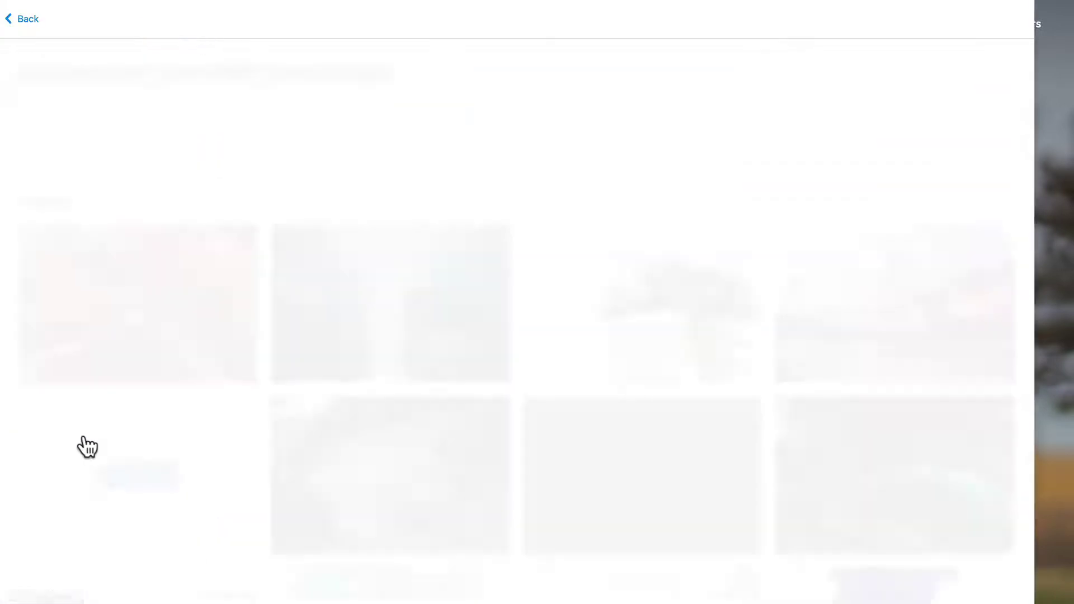
pyautogui.click(349, 479)
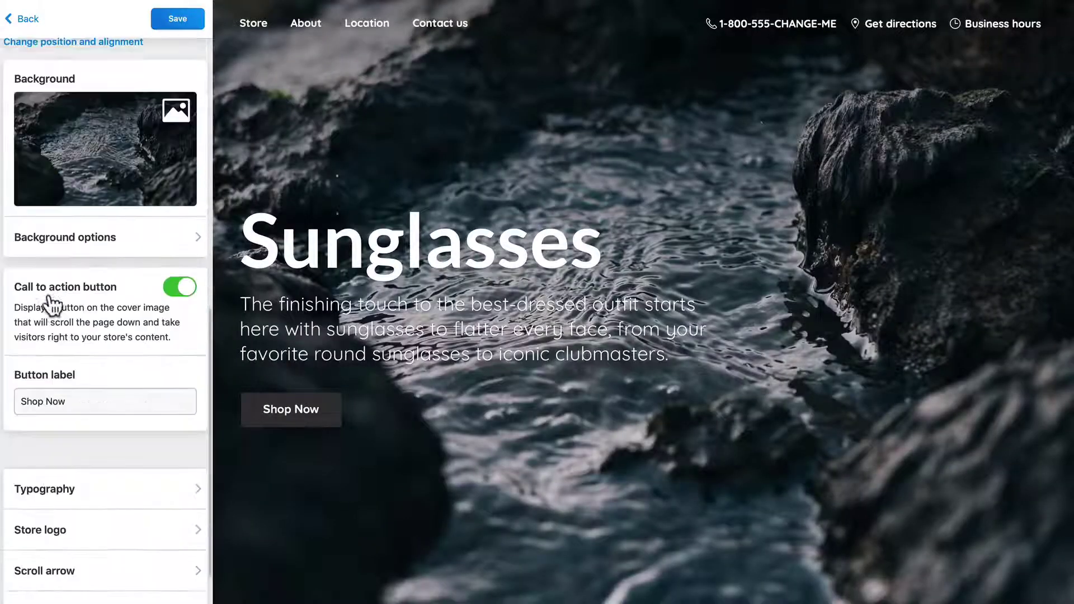
# - Look over the remaining cover options, the store logo upload, and the contact information and social media link settings
pyautogui.scroll(-2, 47, 302)
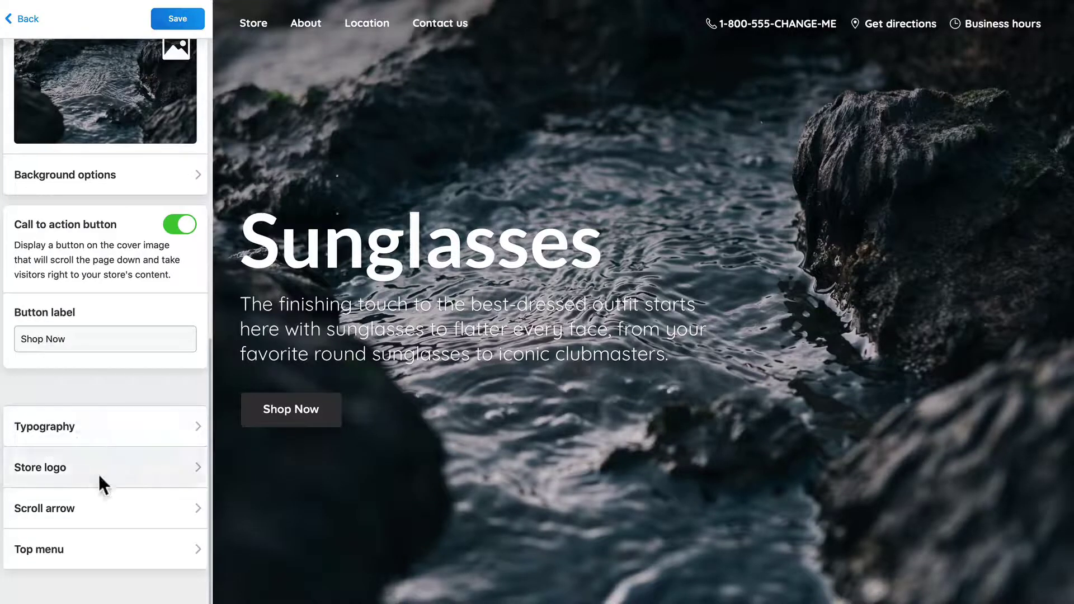
pyautogui.click(48, 469)
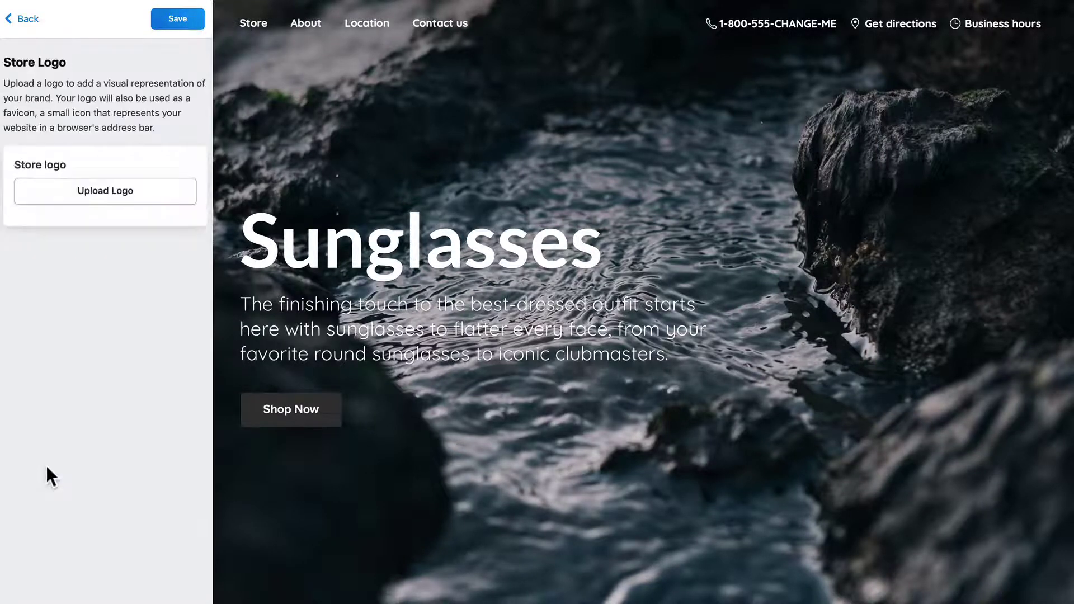
pyautogui.click(22, 19)
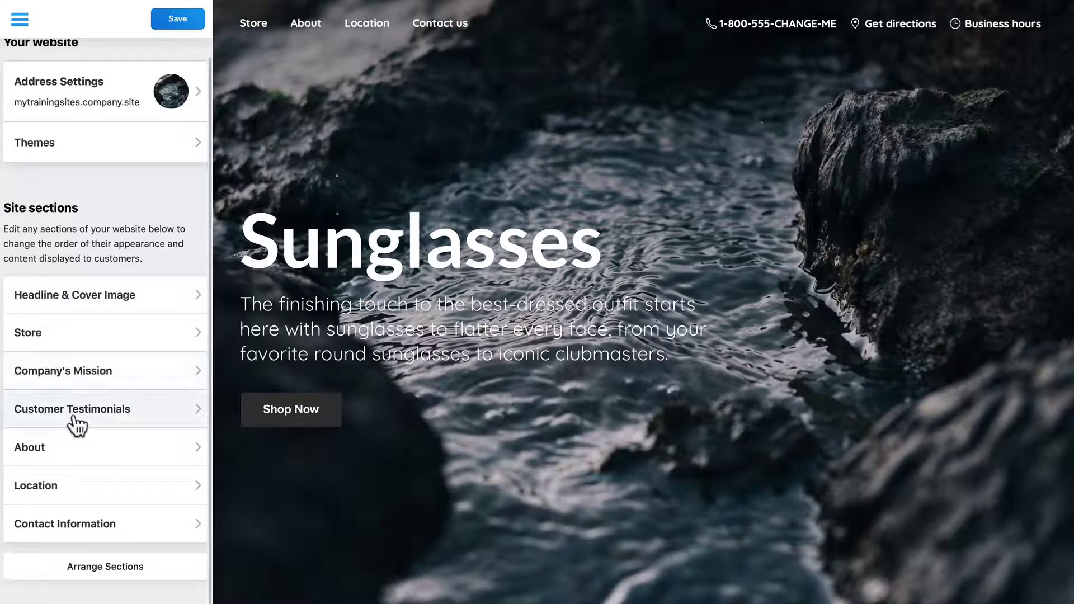
pyautogui.click(53, 532)
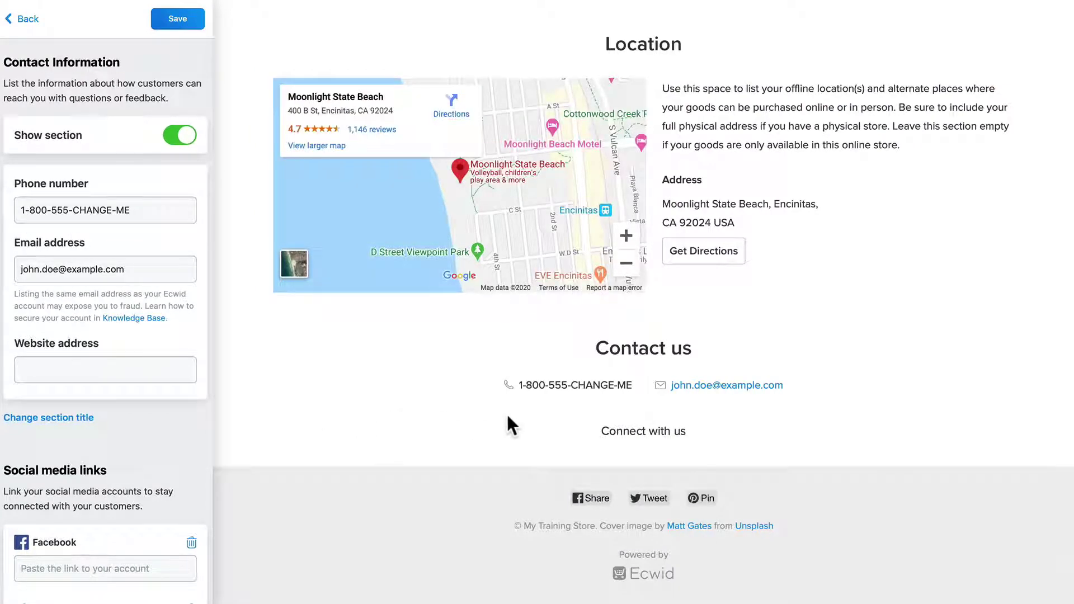
pyautogui.scroll(-5, 115, 486)
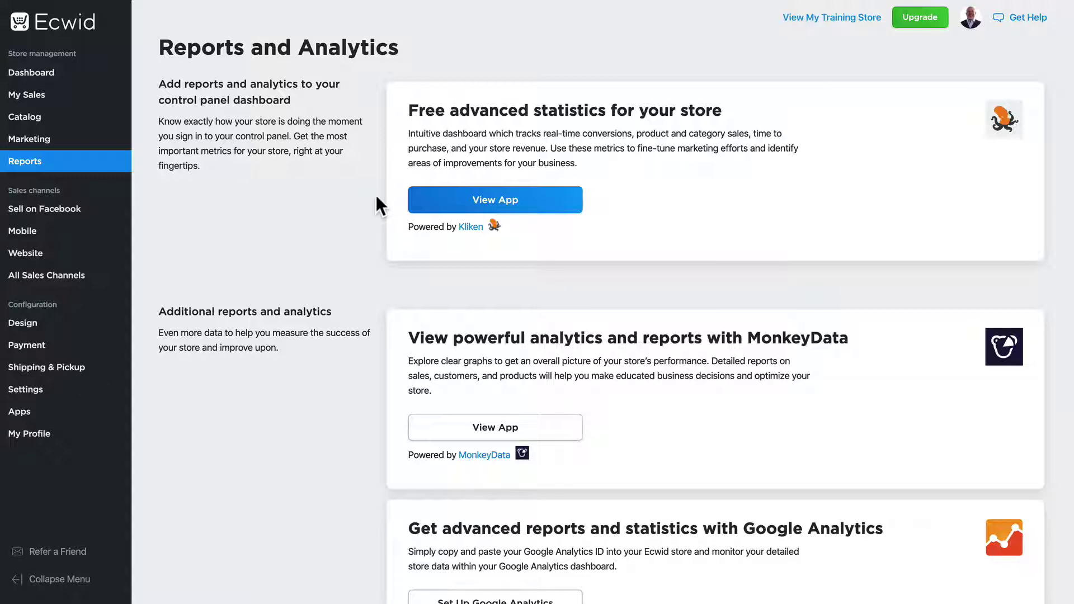
# - View the free advanced statistics app from the reports page, and open the help resources from the dashboard
pyautogui.click(491, 199)
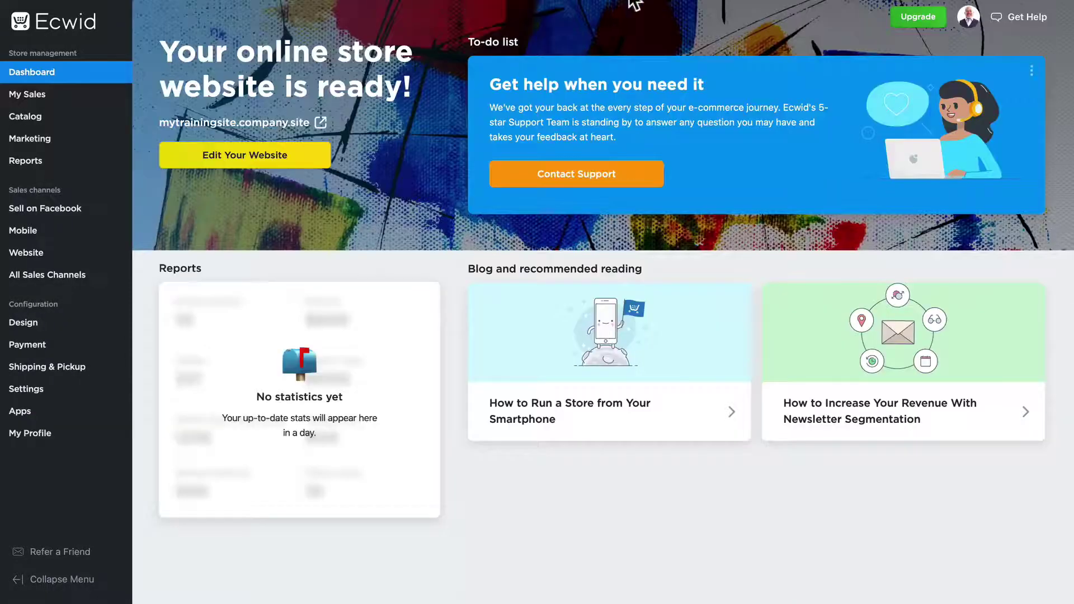
pyautogui.click(1023, 18)
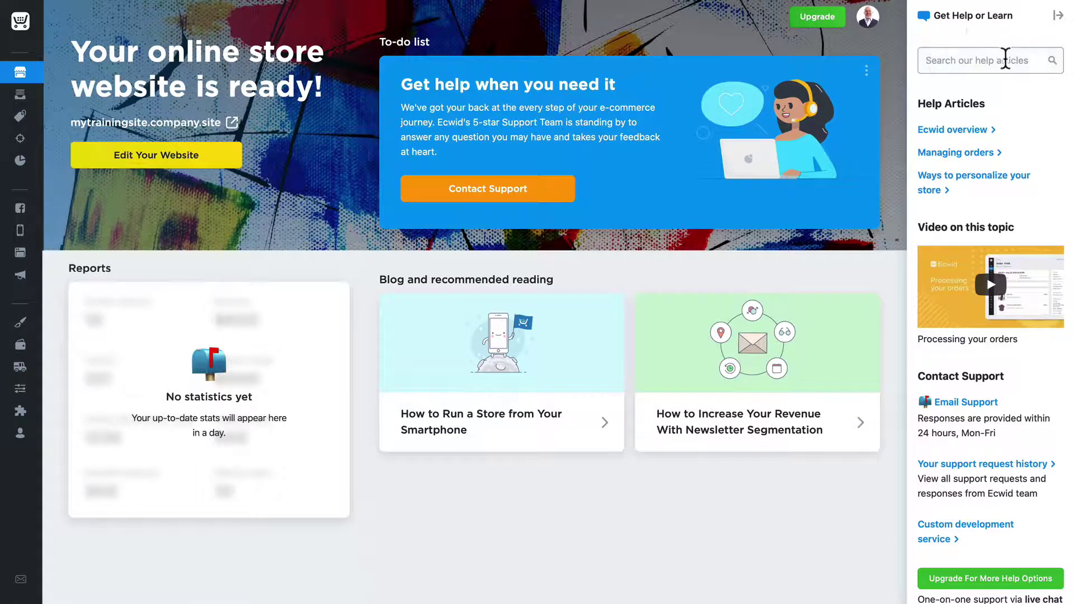